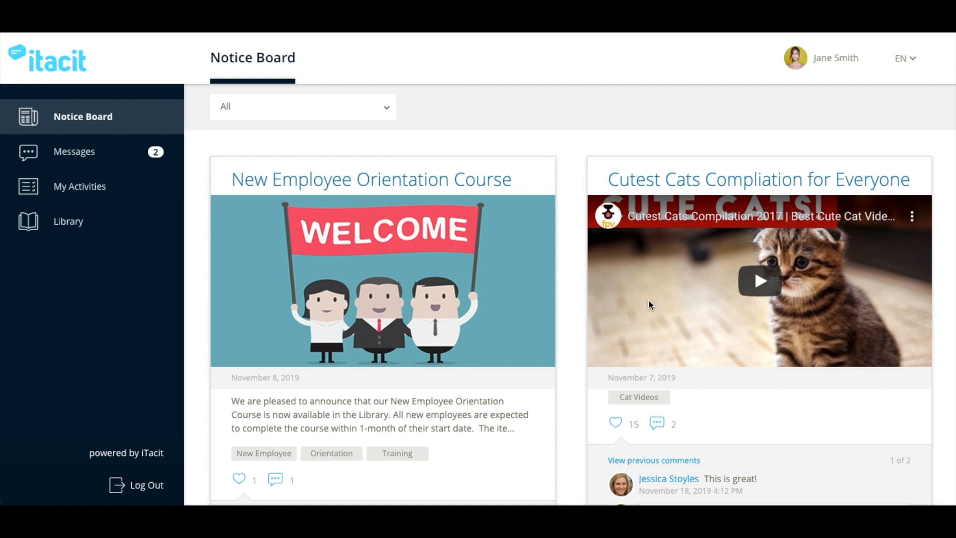
- Like the Corporate Update post on the Notice Board
scroll(649, 301, down, 10)
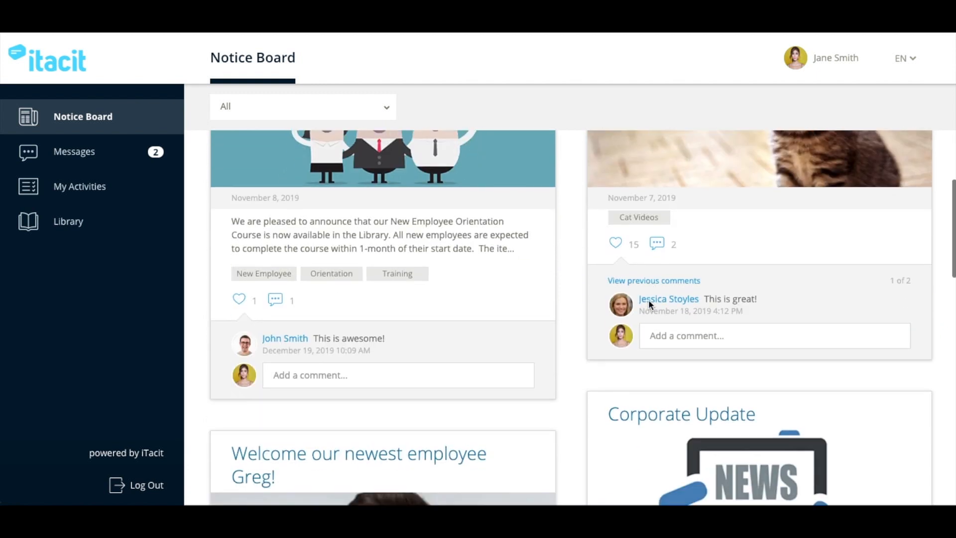
scroll(649, 305, down, 1)
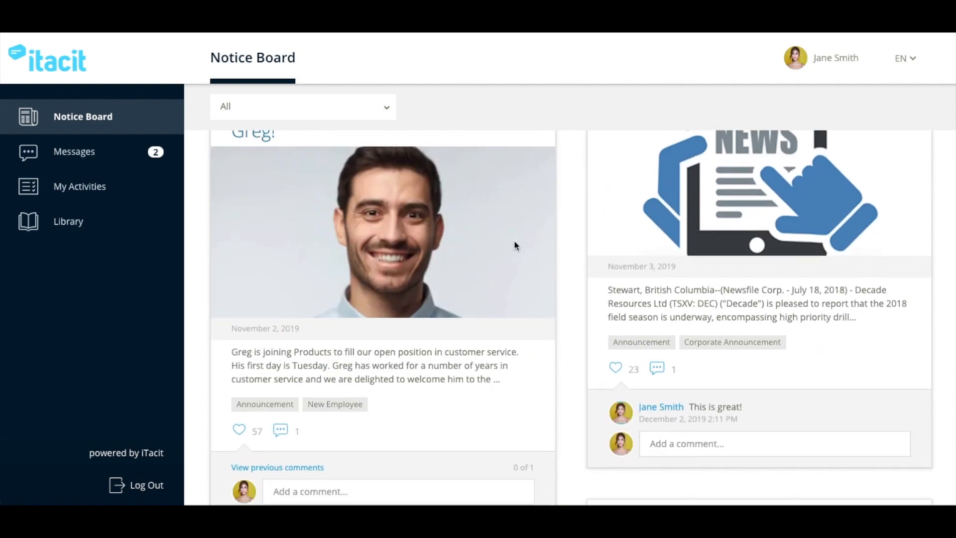
click(620, 368)
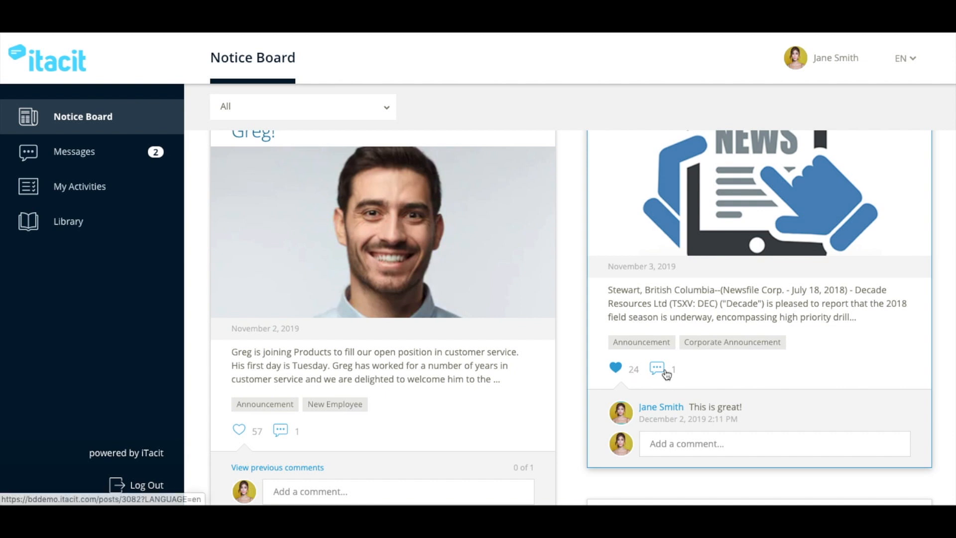
- Browse the remaining posts, then open the full post welcoming the newest employee and close it after reading
scroll(667, 375, down, 5)
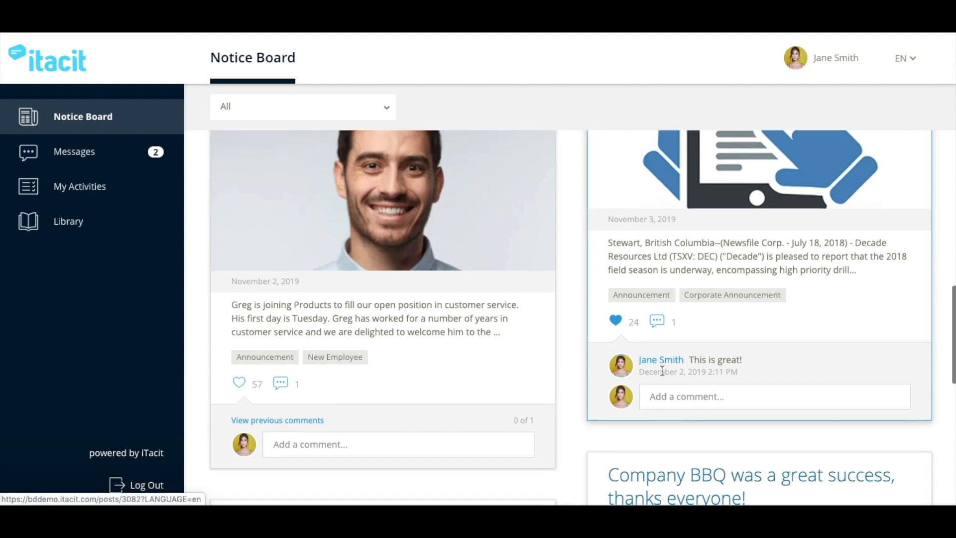
scroll(662, 376, down, 1)
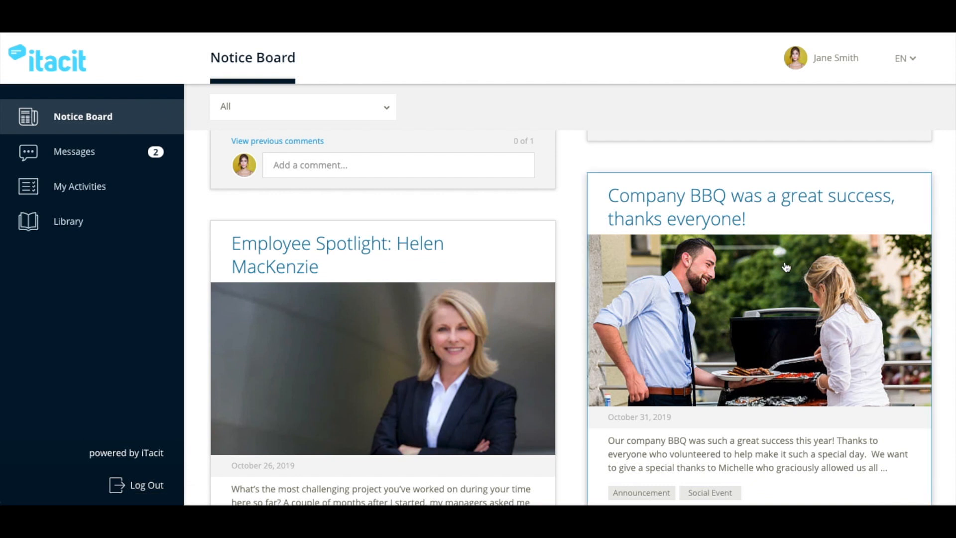
scroll(772, 289, down, 1)
scroll(775, 289, down, 2)
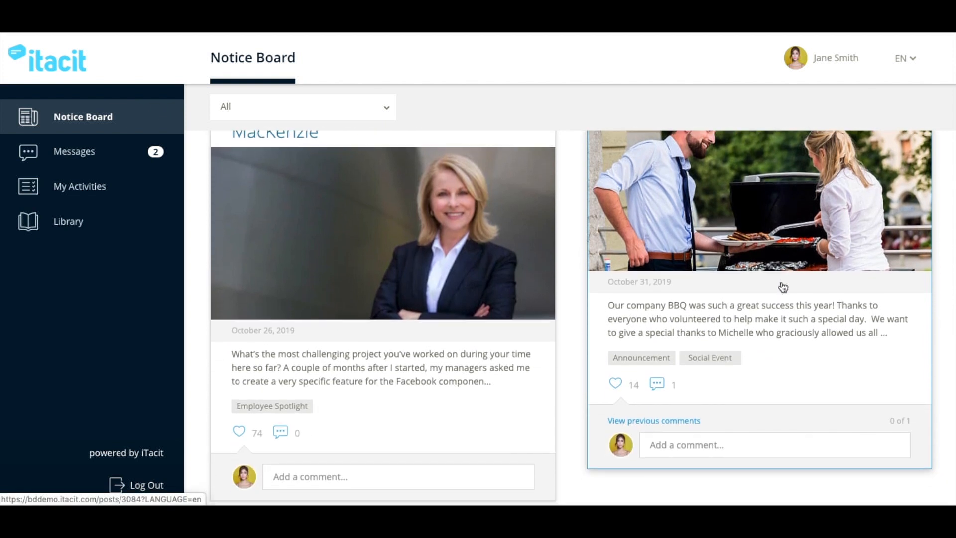
scroll(783, 287, up, 10)
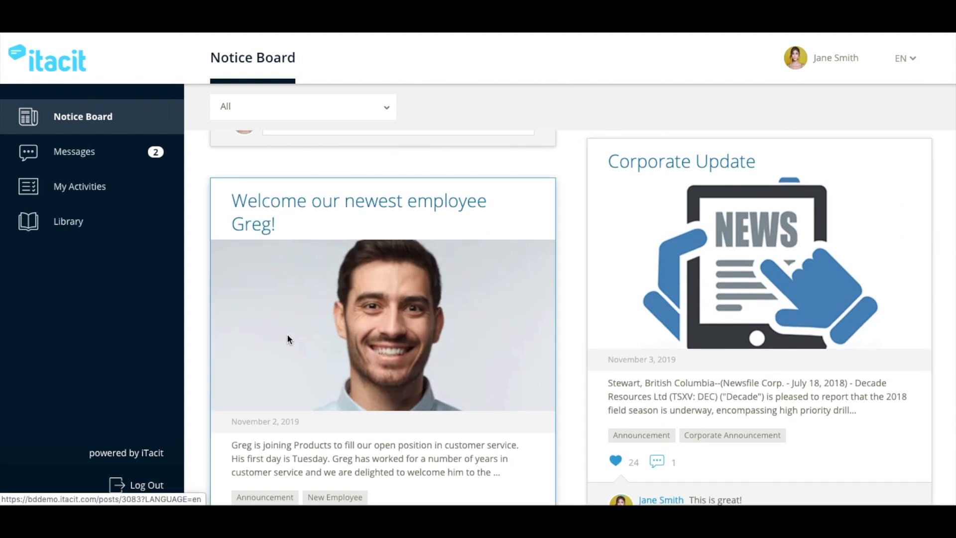
click(329, 332)
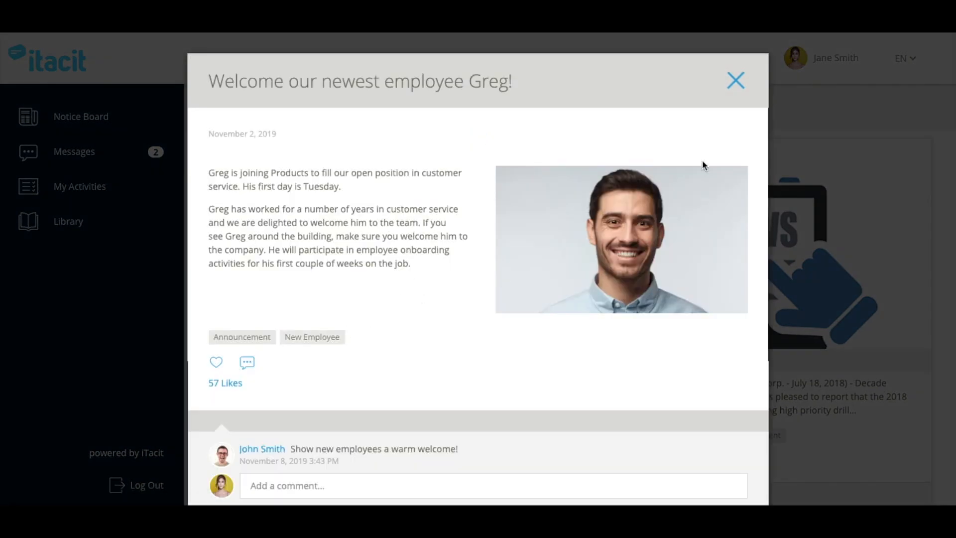
click(736, 80)
- Look through the Notice Board posts from the employee spotlight and company BBQ back to the New Employee Orientation Course
scroll(554, 294, down, 3)
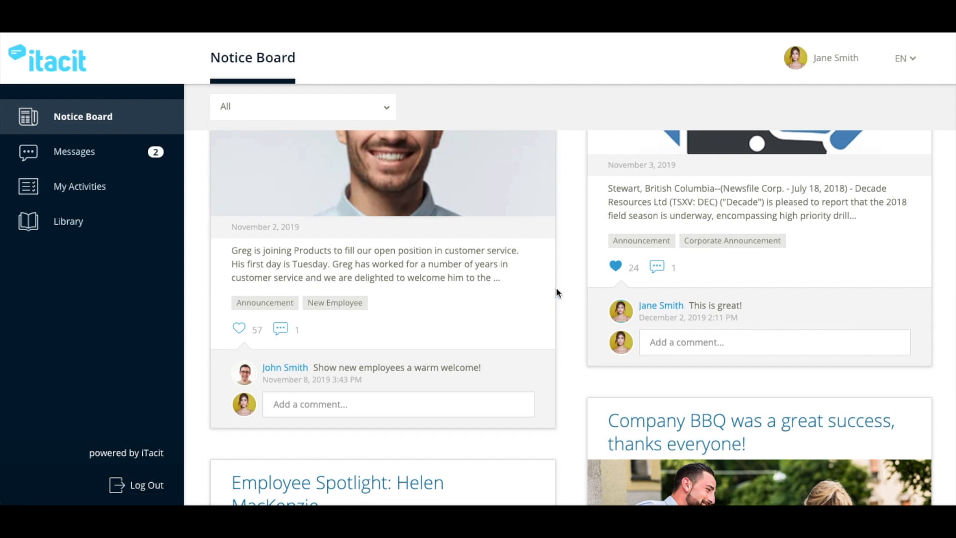
scroll(557, 288, down, 6)
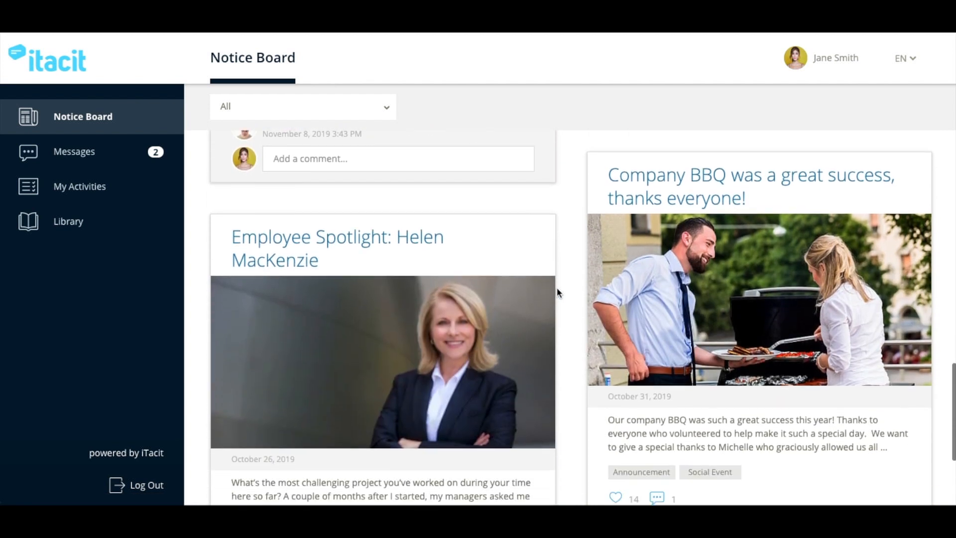
scroll(414, 326, down, 1)
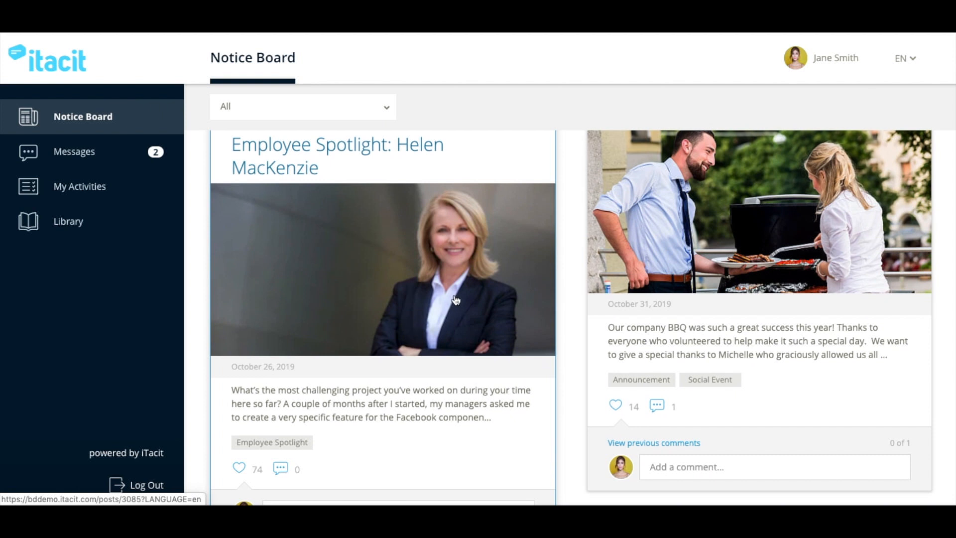
scroll(464, 298, up, 2)
scroll(476, 299, down, 3)
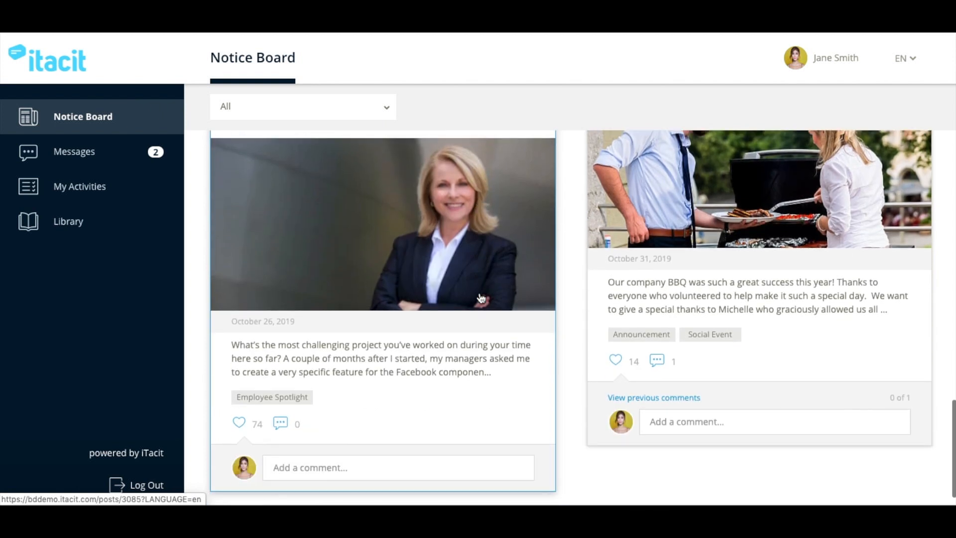
scroll(481, 298, up, 15)
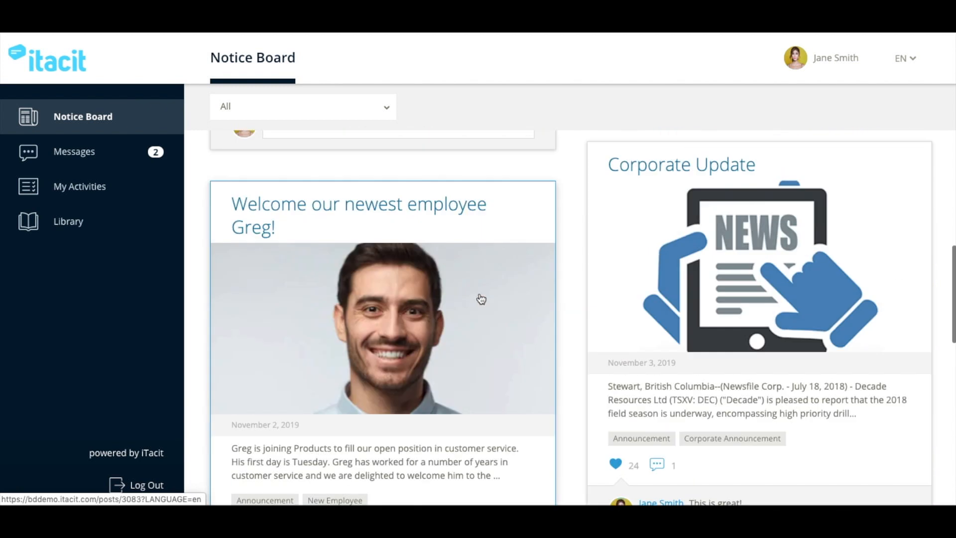
scroll(481, 298, up, 2)
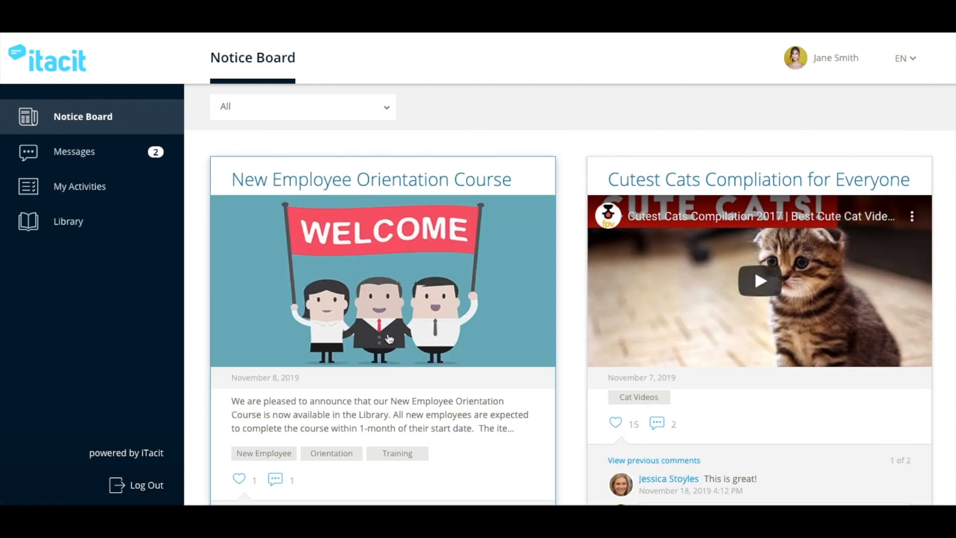
scroll(462, 264, down, 1)
scroll(462, 264, down, 2)
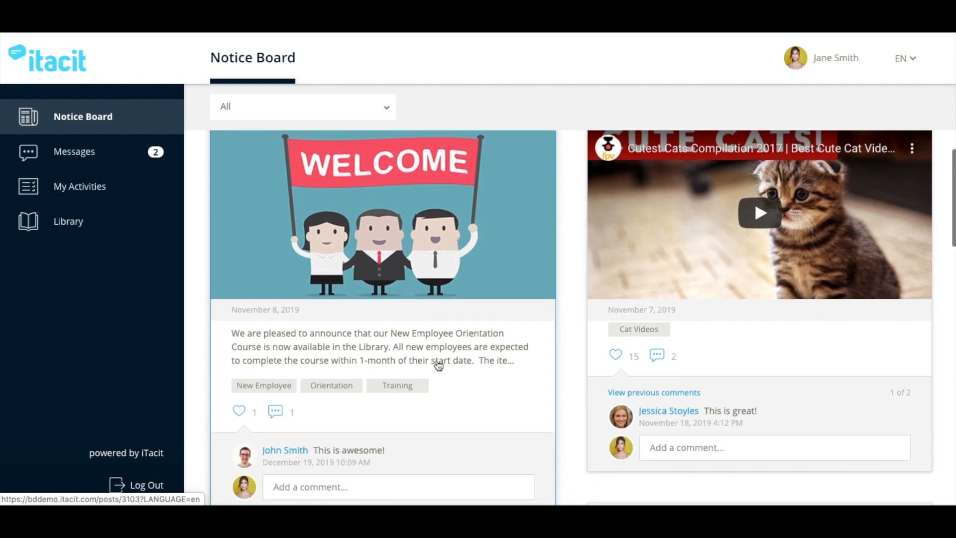
scroll(513, 344, up, 2)
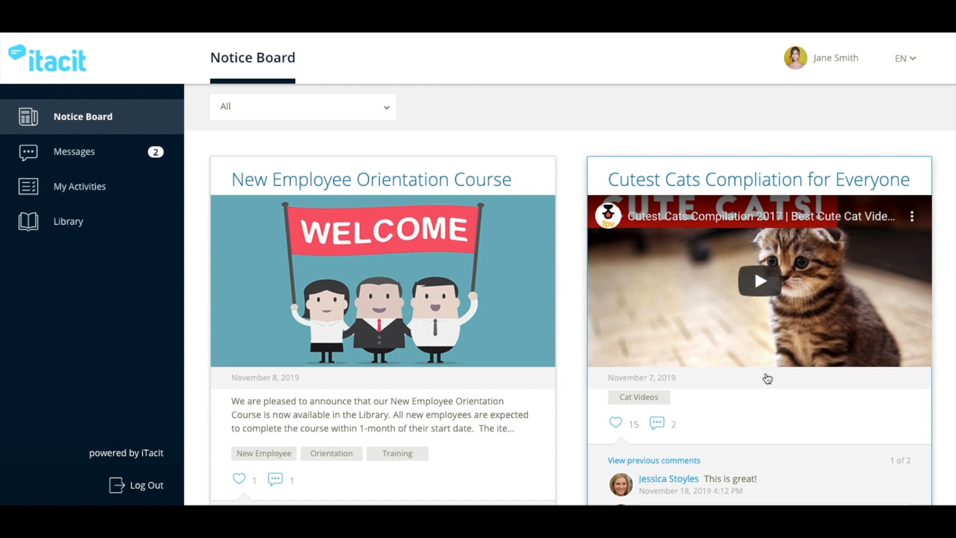
- Open the full Corporate Update post, read it through to the website link and tags near its end, and close it
scroll(512, 344, down, 8)
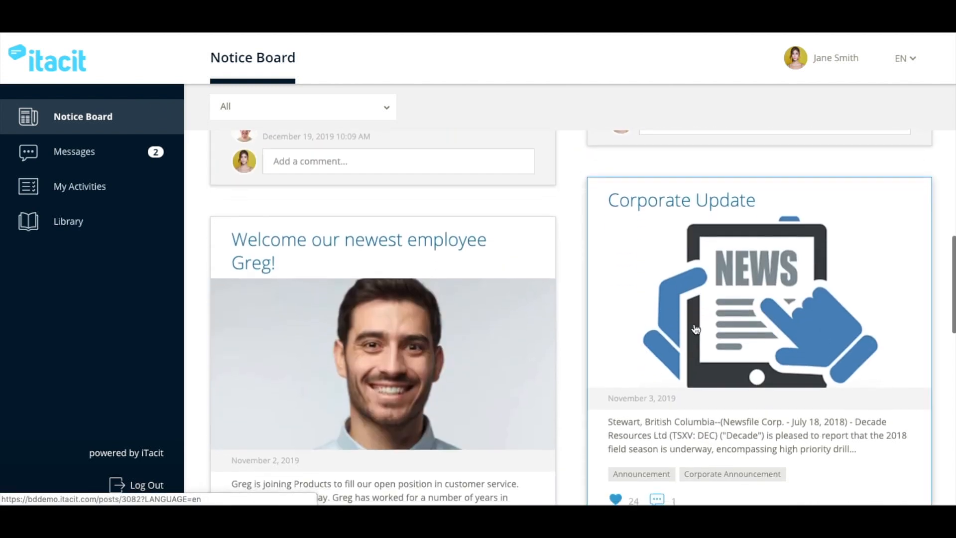
click(696, 329)
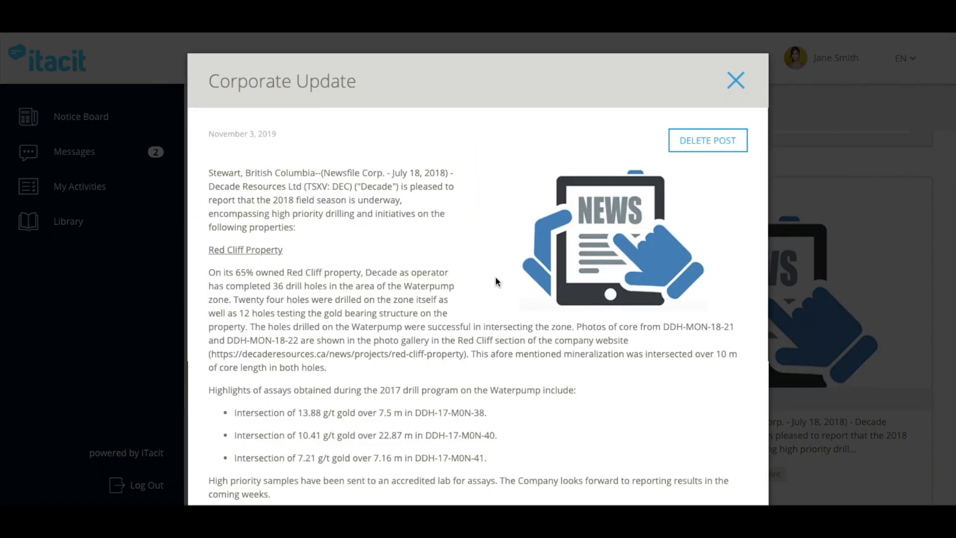
scroll(500, 292, down, 15)
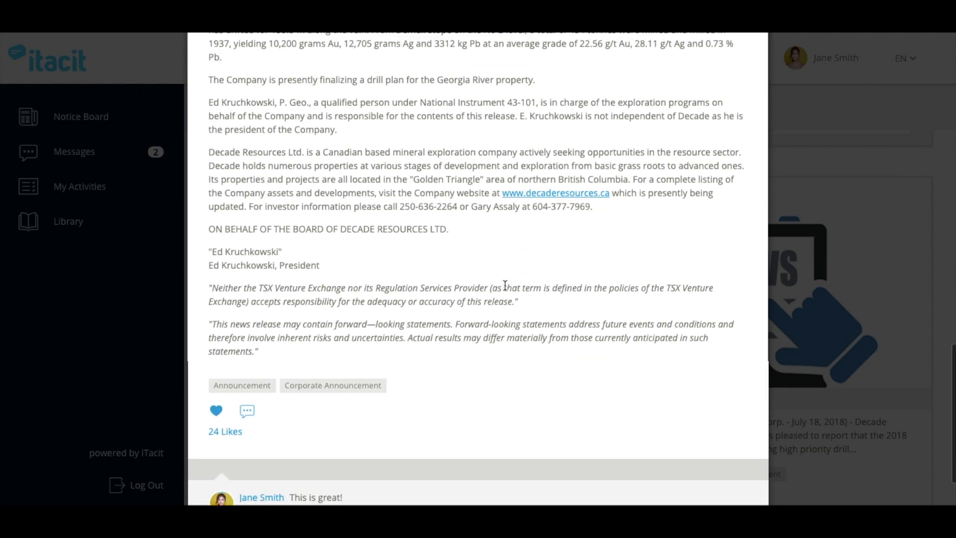
click(556, 195)
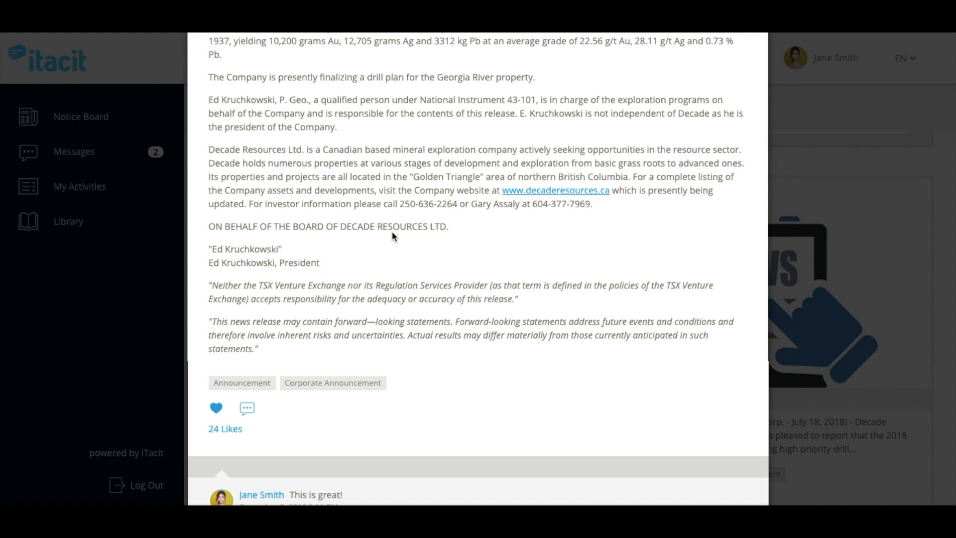
key(Escape)
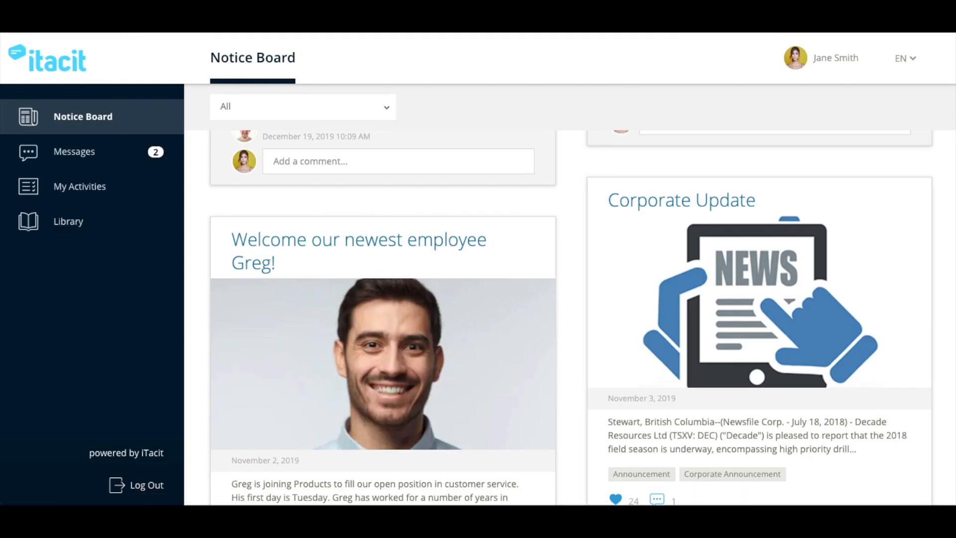
- Filter the Notice Board by the Training tag of the New Employee Orientation Course post
scroll(608, 265, down, 2)
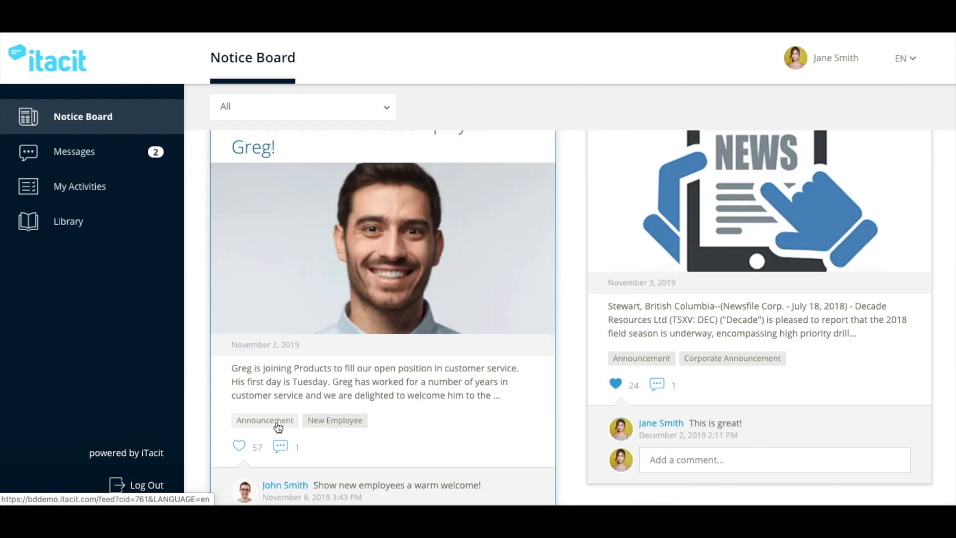
scroll(311, 421, down, 1)
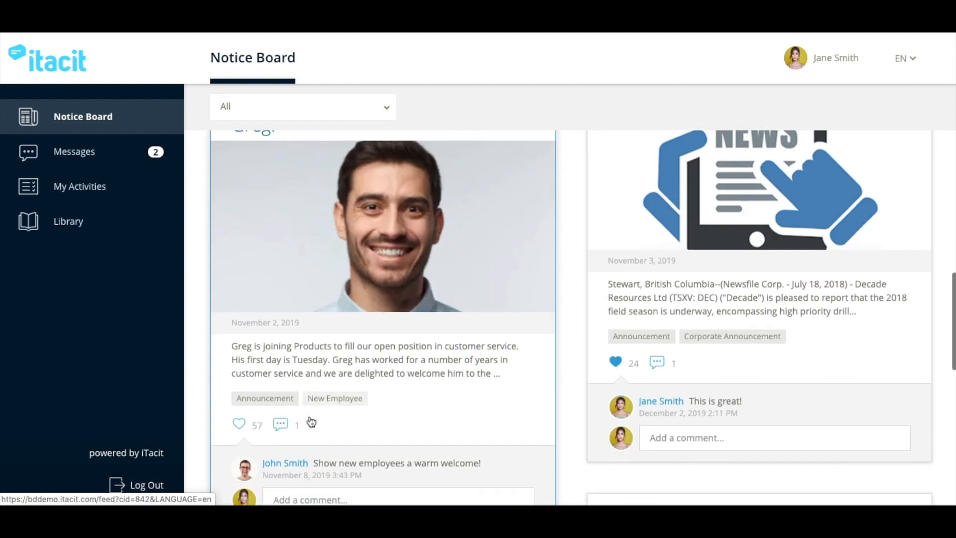
scroll(322, 409, down, 5)
scroll(328, 413, up, 1)
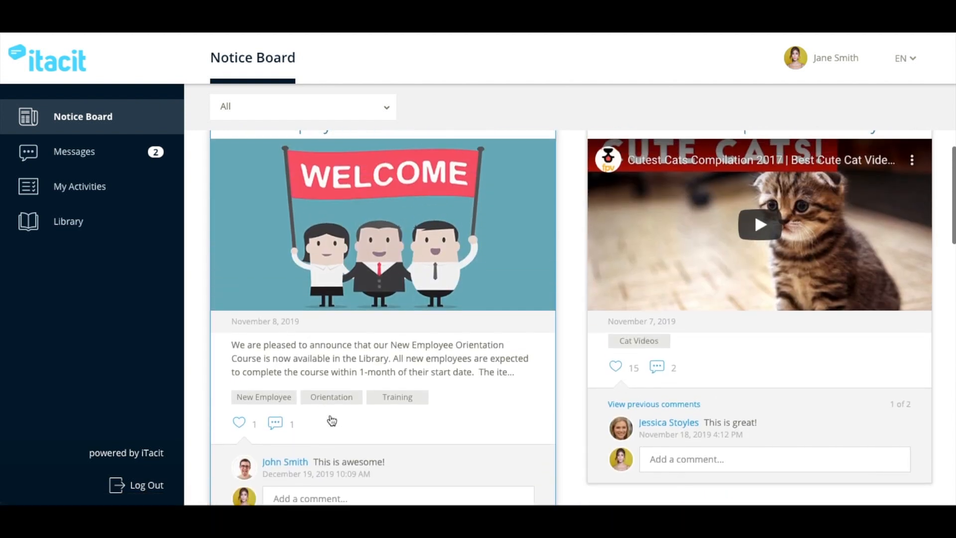
click(390, 402)
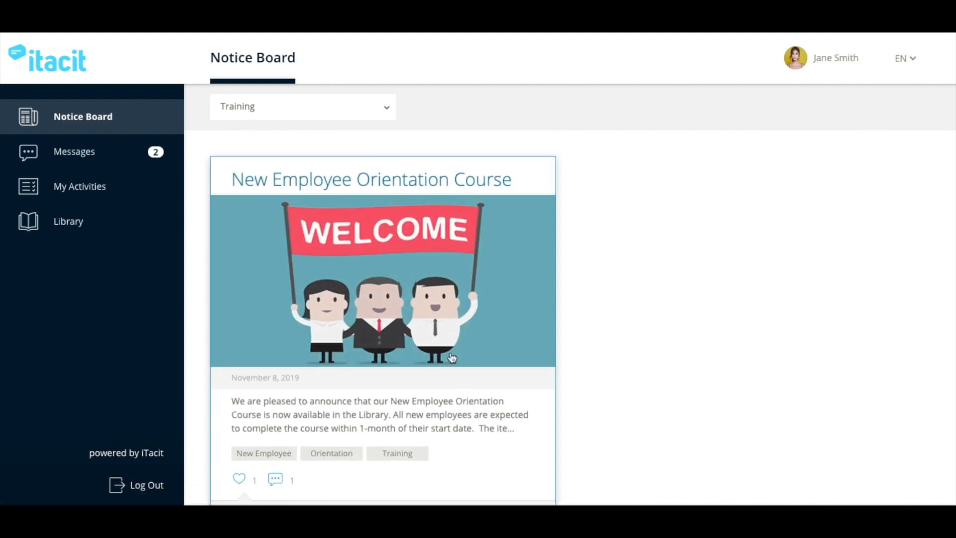
- Review the Training posts and switch the Notice Board filter to the New Employee tag
scroll(379, 396, down, 4)
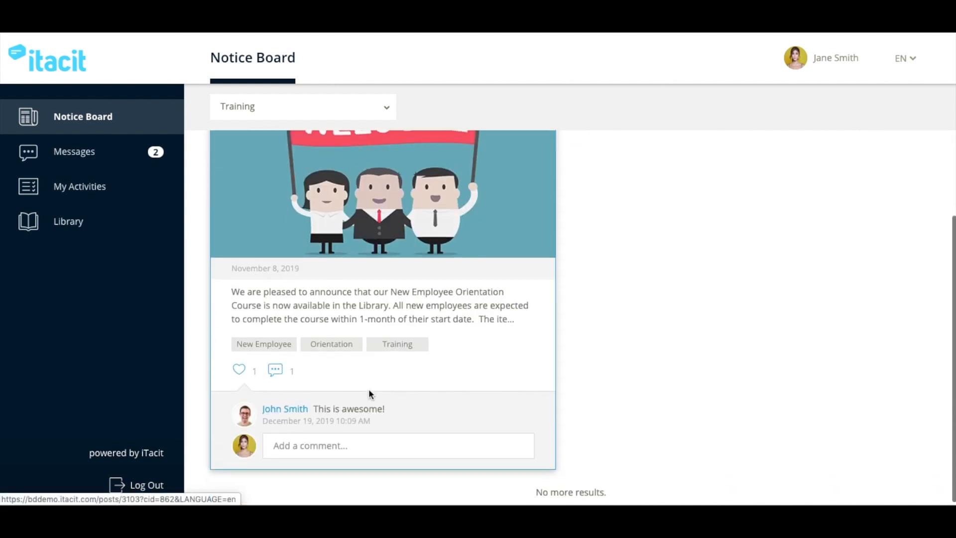
scroll(371, 394, up, 4)
click(278, 454)
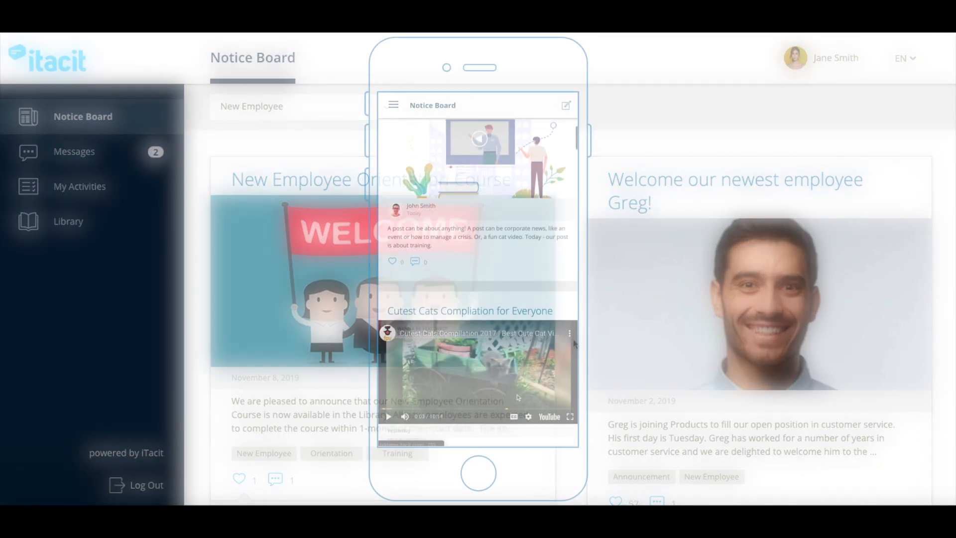
- In the mobile Notice Board, answer the poll "What do you like seeing on the Notice Board?" with More Cat Videos Please and submit it
scroll(517, 397, down, 3)
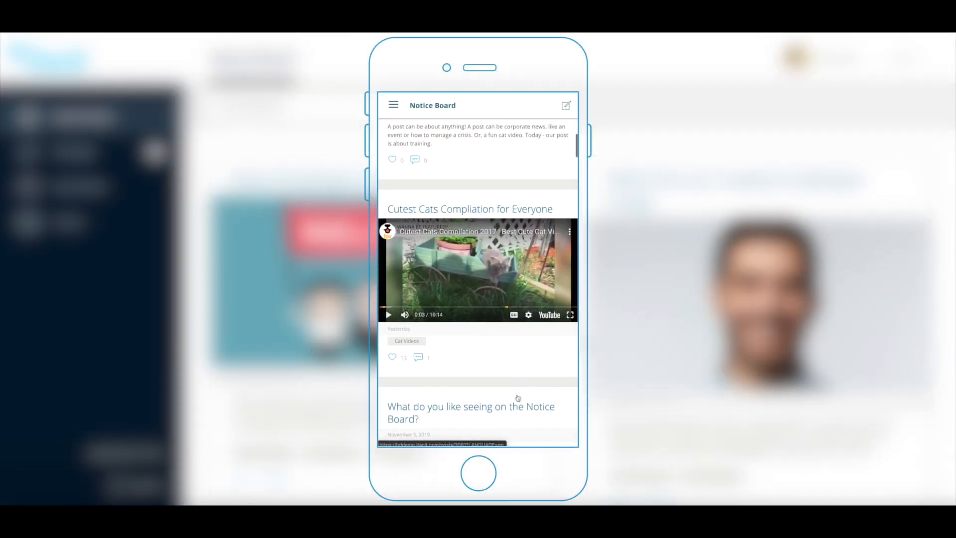
scroll(517, 395, down, 3)
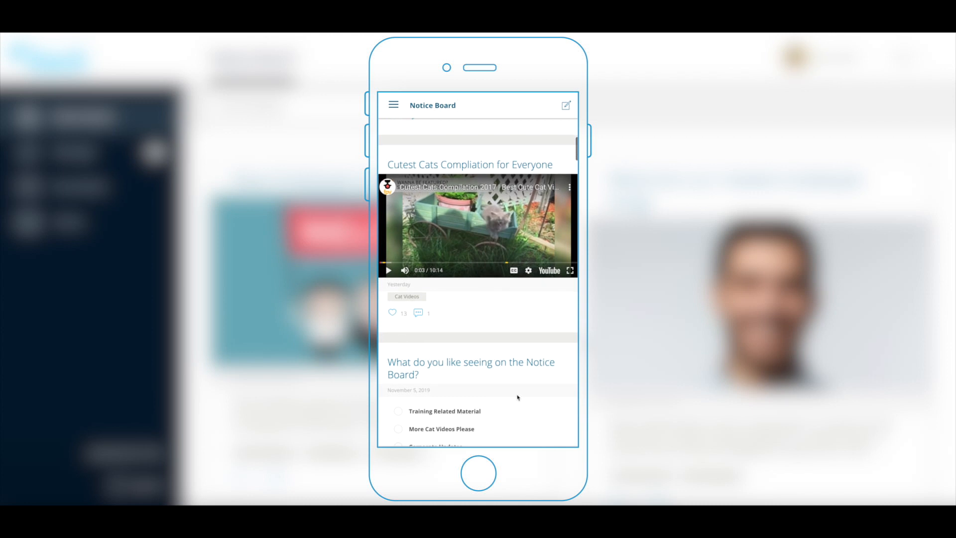
scroll(517, 397, down, 1)
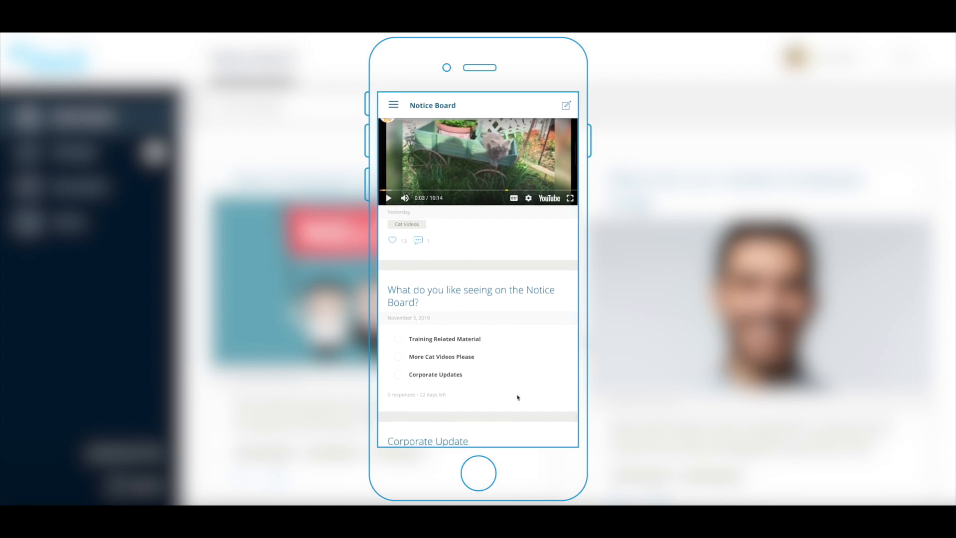
click(399, 357)
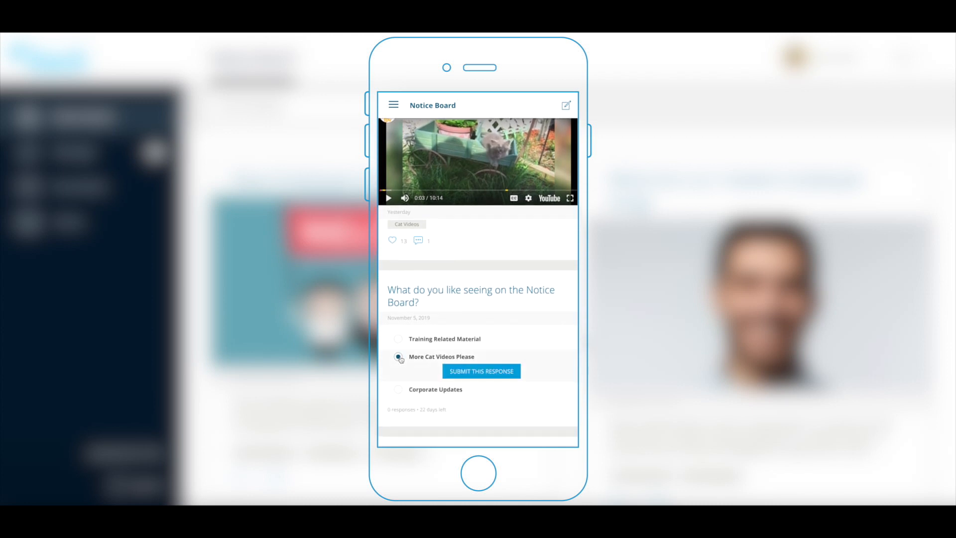
click(481, 371)
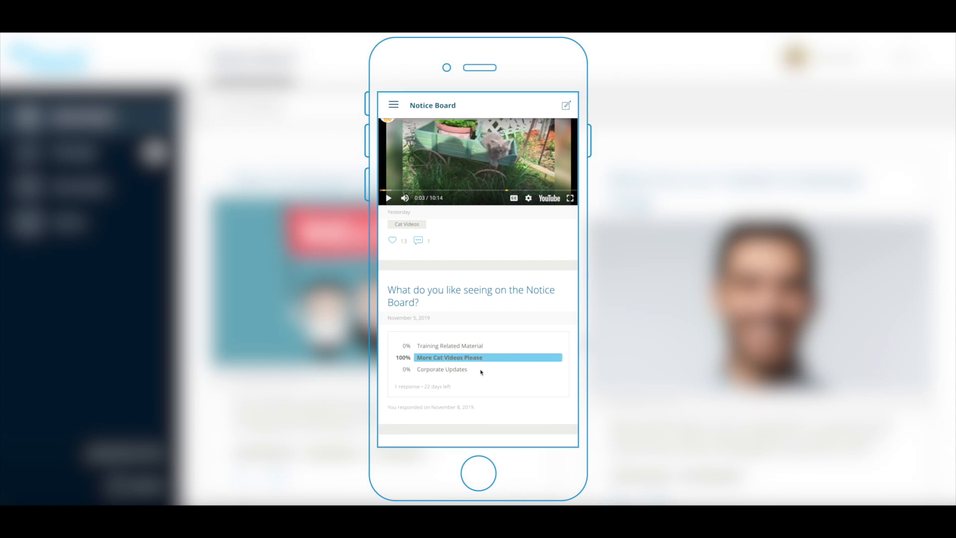
- Like the Corporate Update post in the mobile Notice Board
scroll(482, 372, down, 3)
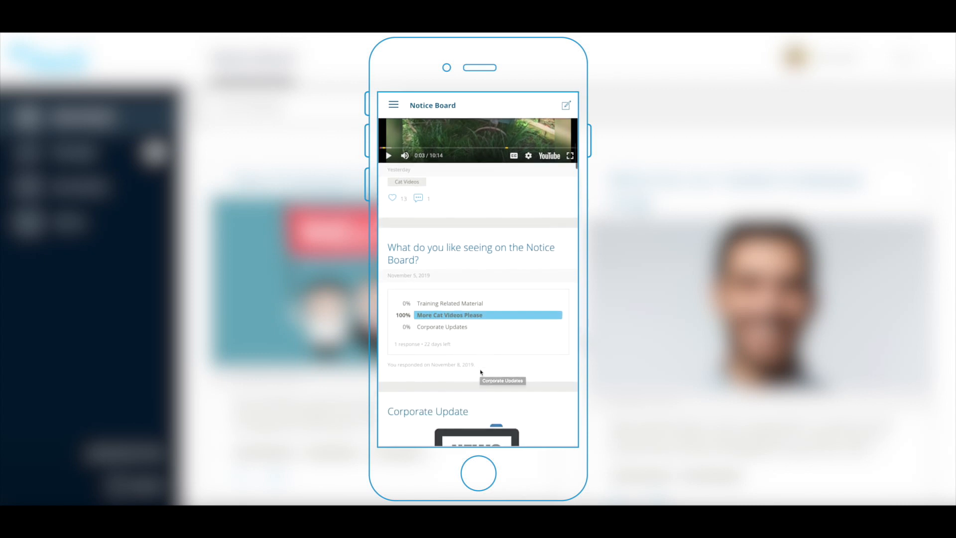
scroll(481, 372, down, 2)
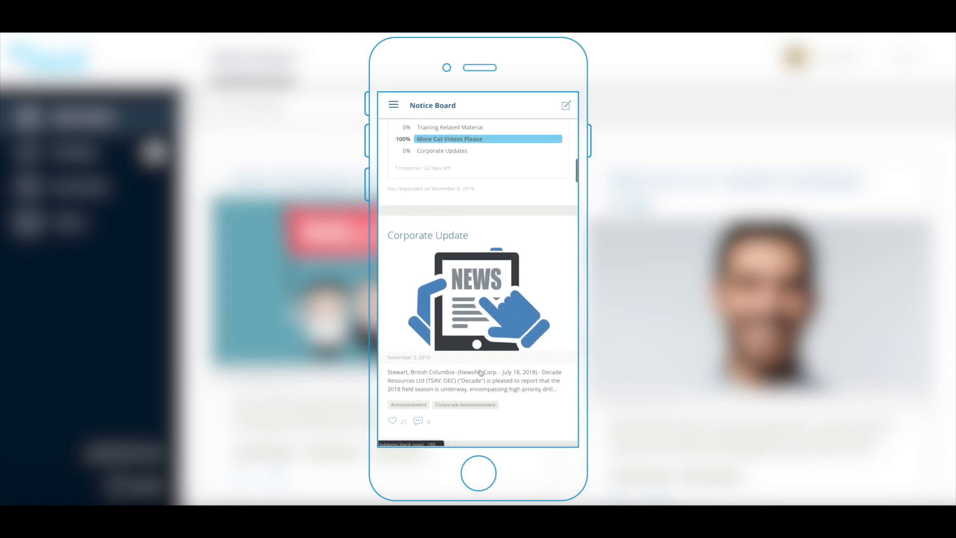
click(390, 354)
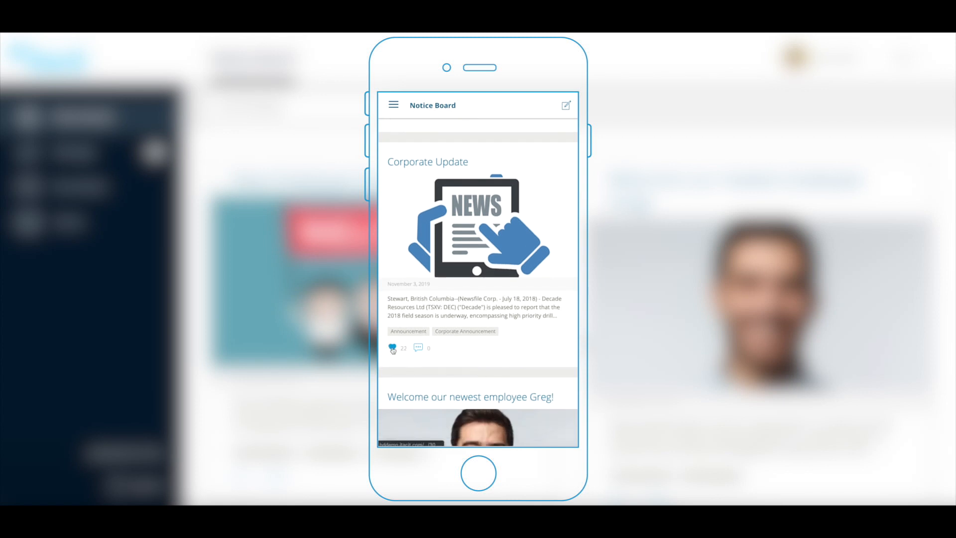
- Exclude system notifications from the Messages inbox and open the message about welcoming the new employee
scroll(402, 376, down, 1)
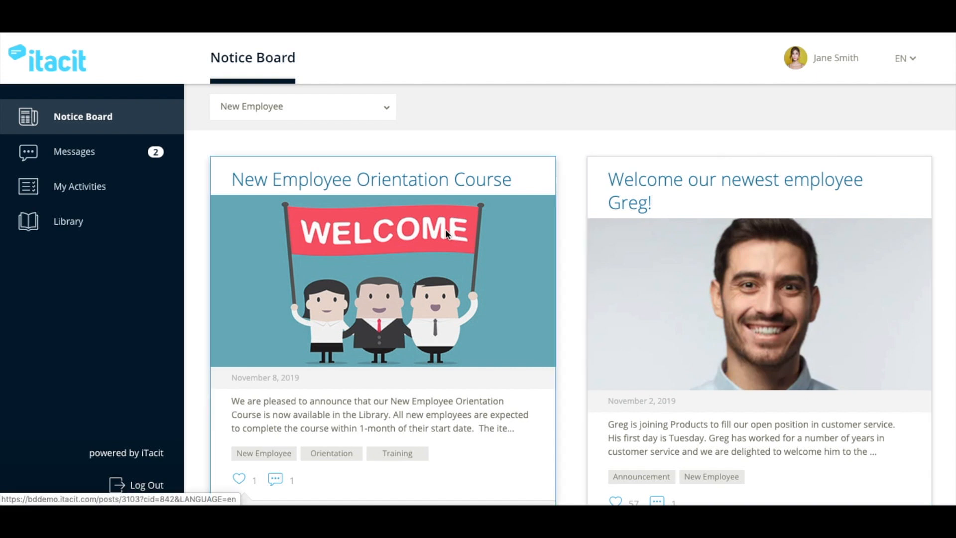
click(85, 150)
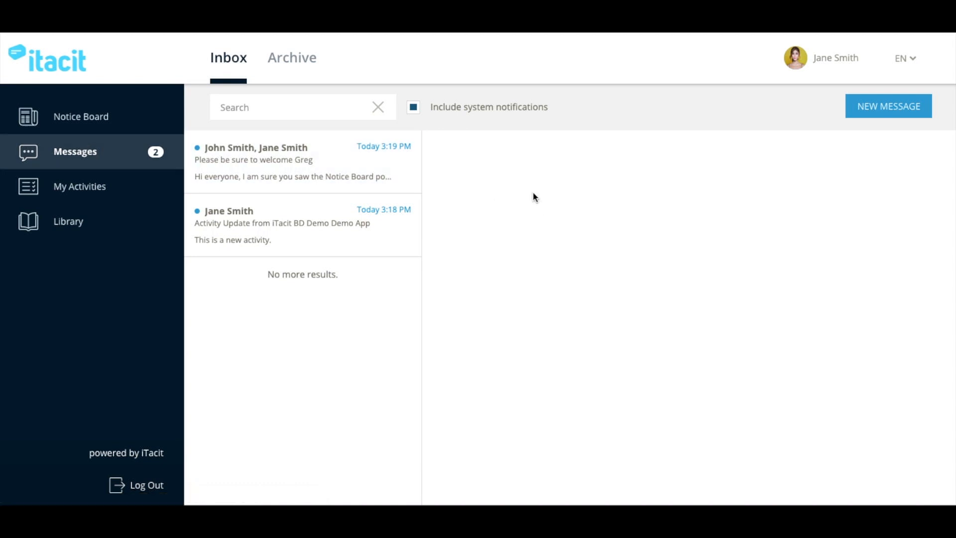
click(415, 109)
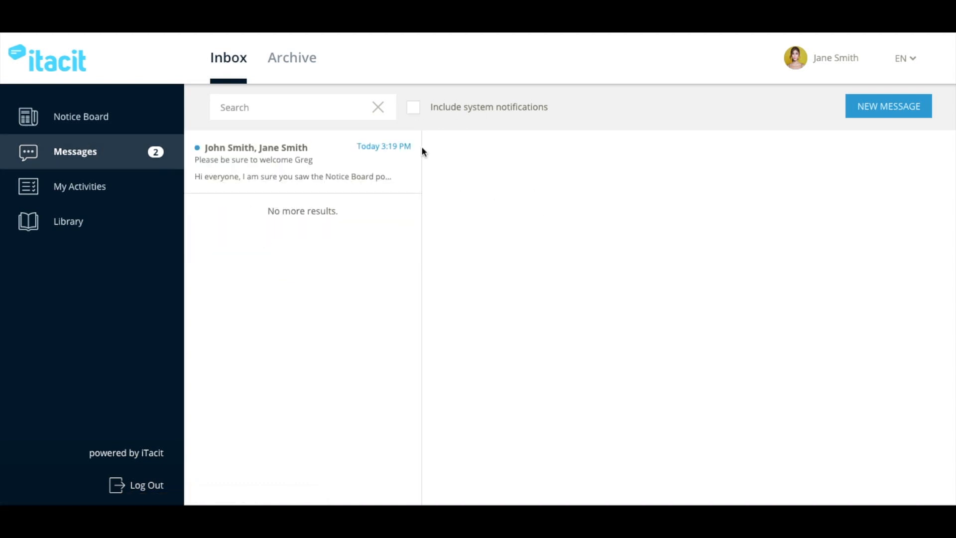
click(255, 168)
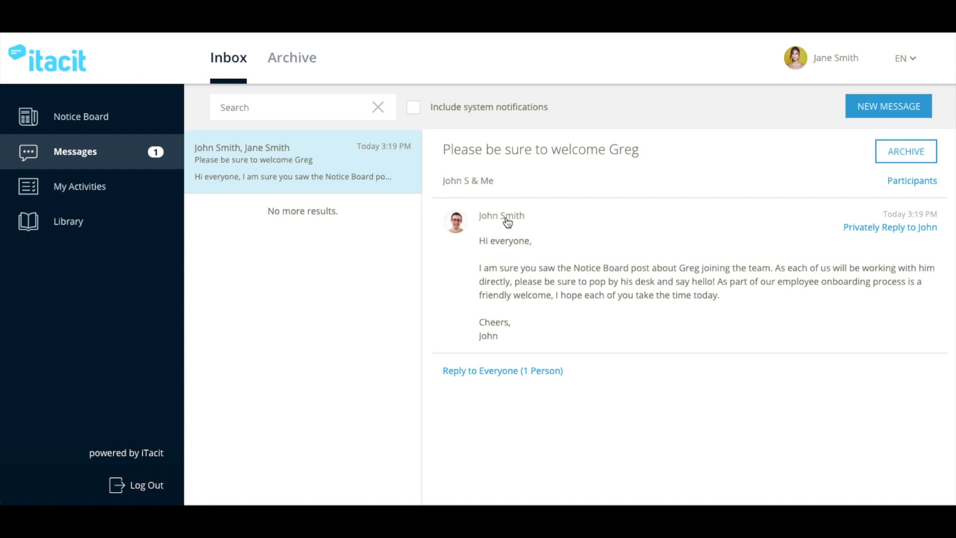
- Send the message's author a private reply thanking him, saying you just met the new colleague and adding "Good Hire!"
click(877, 228)
text(Thank you John, I just met Greg! Good Hire!)
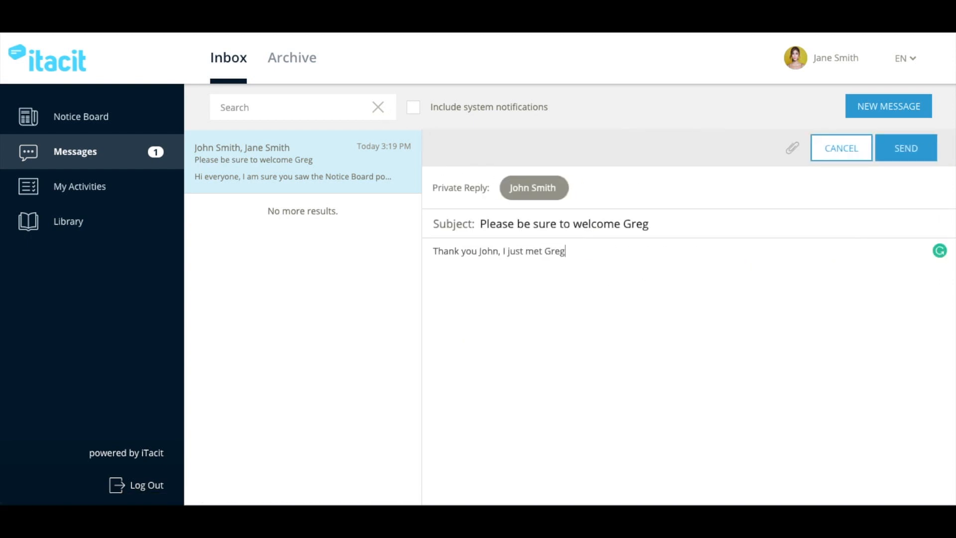
click(918, 152)
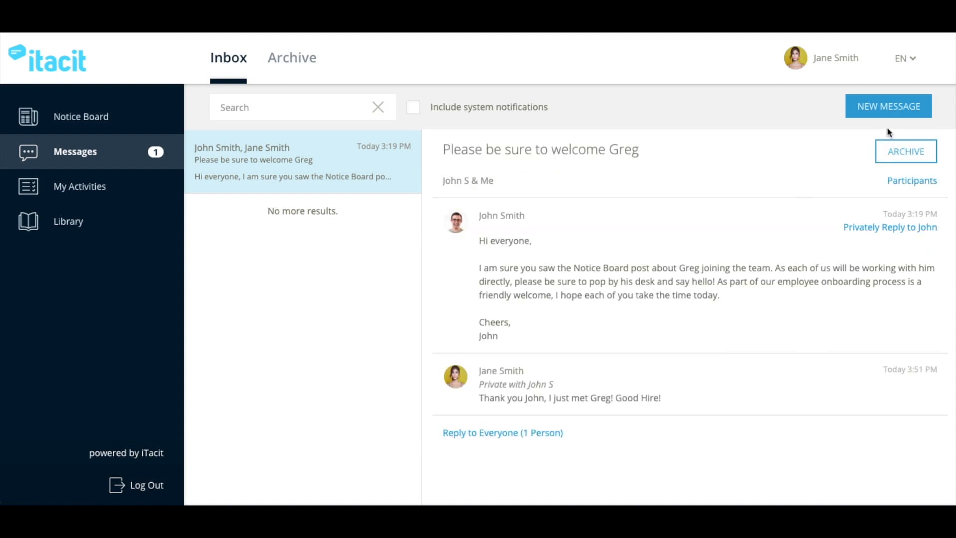
- Send a new message to one coworker with the subject "fjhfjdshf" and the body "fdsafsdafsfsdf"
click(882, 106)
click(500, 202)
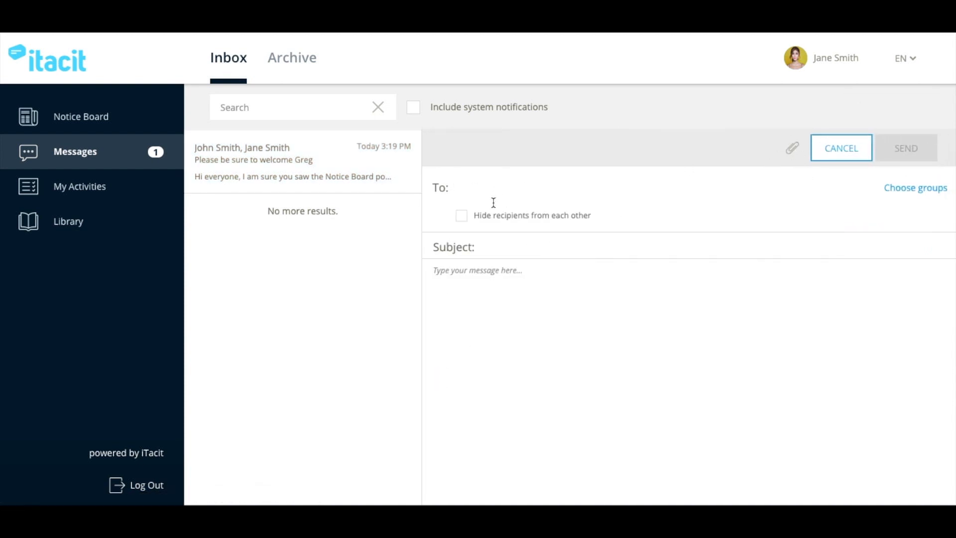
text(T)
click(505, 229)
click(493, 264)
text(fjhfjdshf)
click(494, 311)
text(fdsafsdafsfsdf)
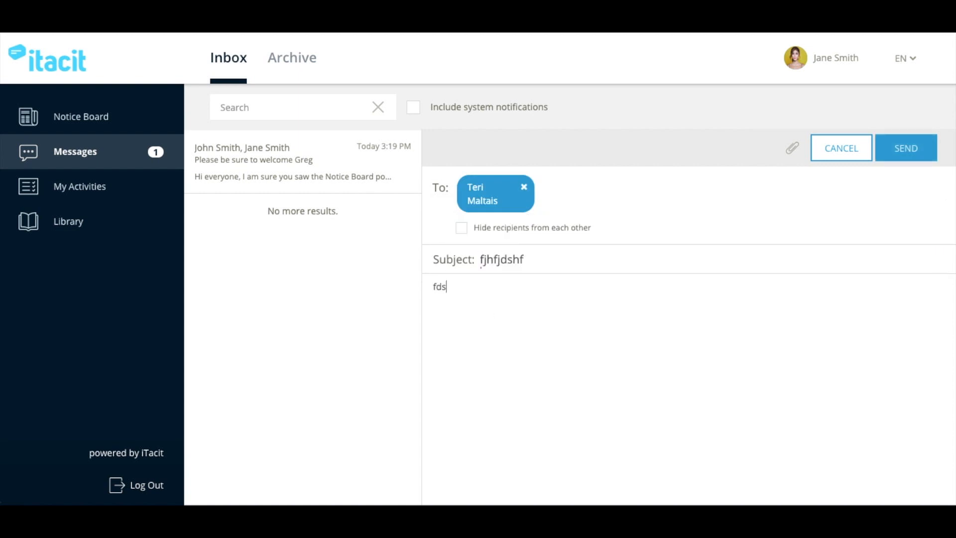
click(907, 150)
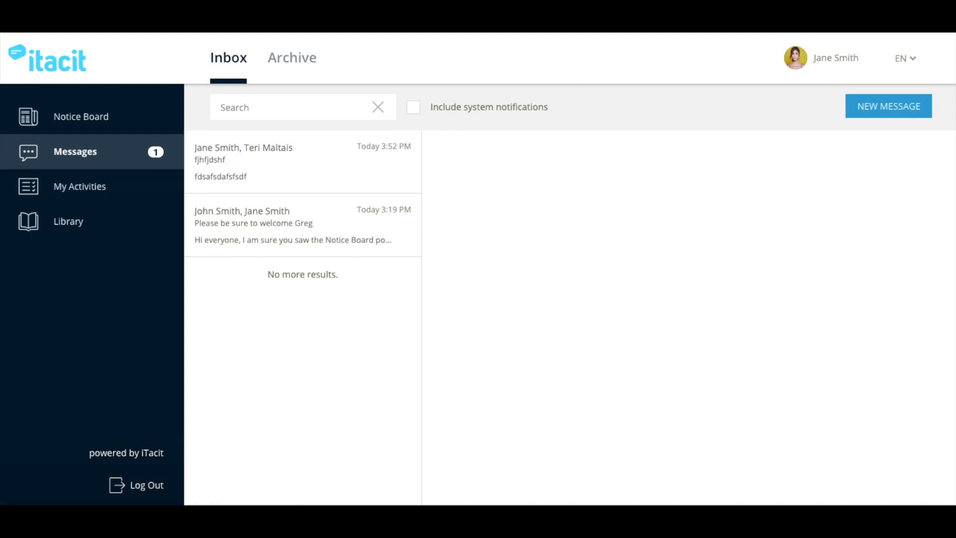
- Start the Annual Employee Engagement Survey from the assigned activities
click(70, 185)
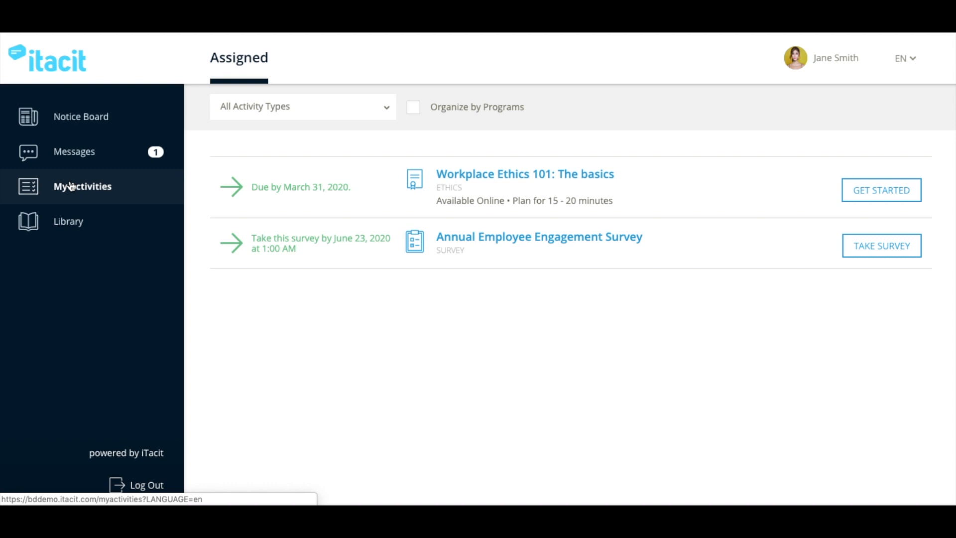
click(894, 247)
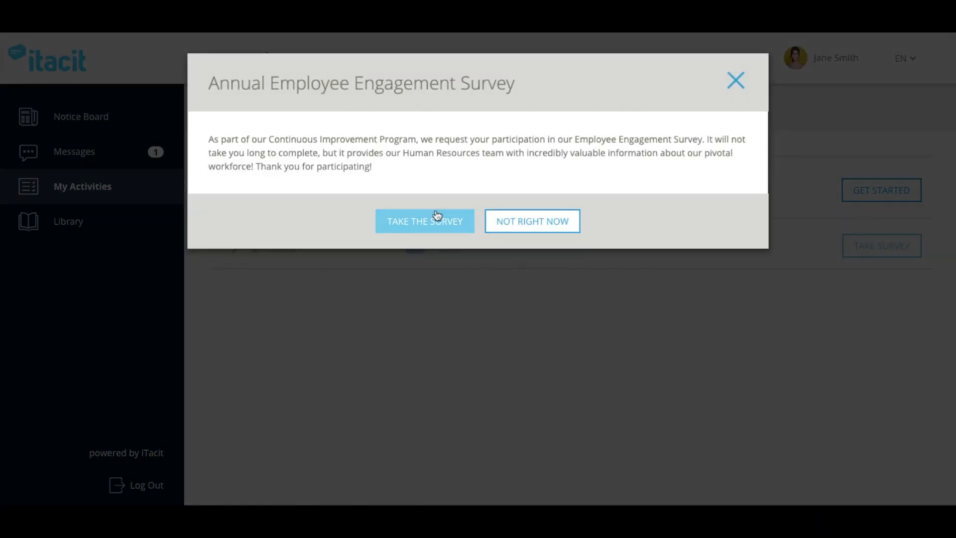
click(438, 215)
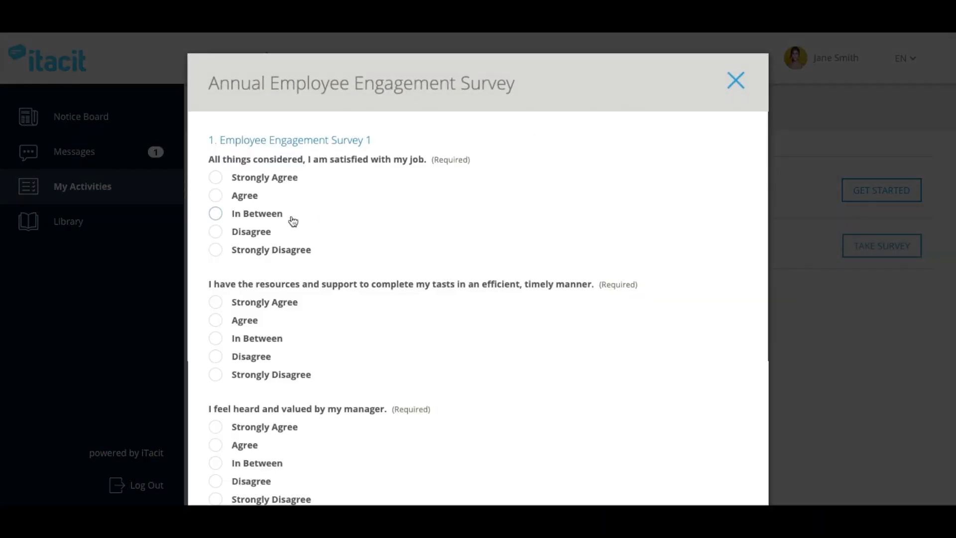
- Answer the survey's first five questions with Agree, Strongly Agree, Agree, Strongly Agree and In Between
click(215, 195)
scroll(294, 231, down, 1)
scroll(295, 232, down, 1)
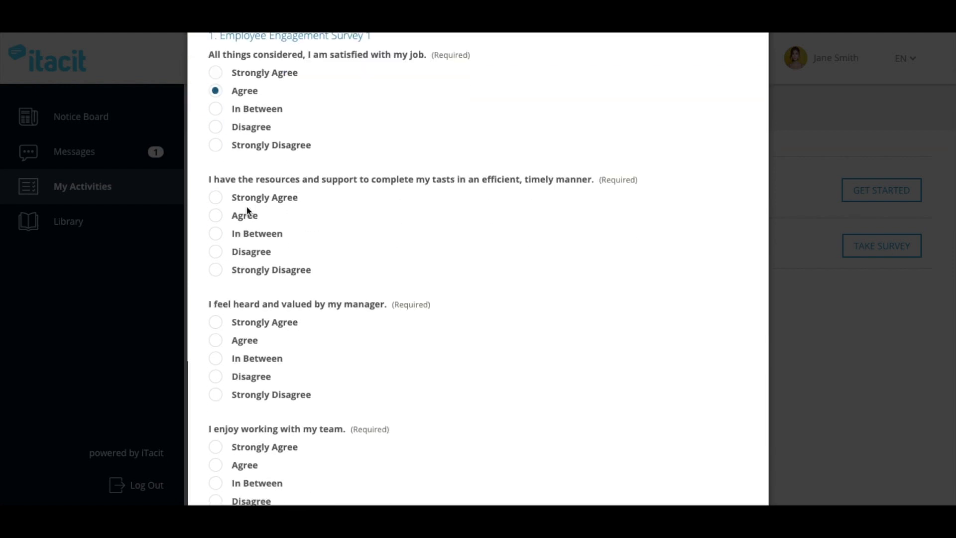
click(253, 198)
scroll(246, 286, down, 1)
click(239, 294)
click(249, 399)
scroll(249, 399, down, 3)
click(241, 398)
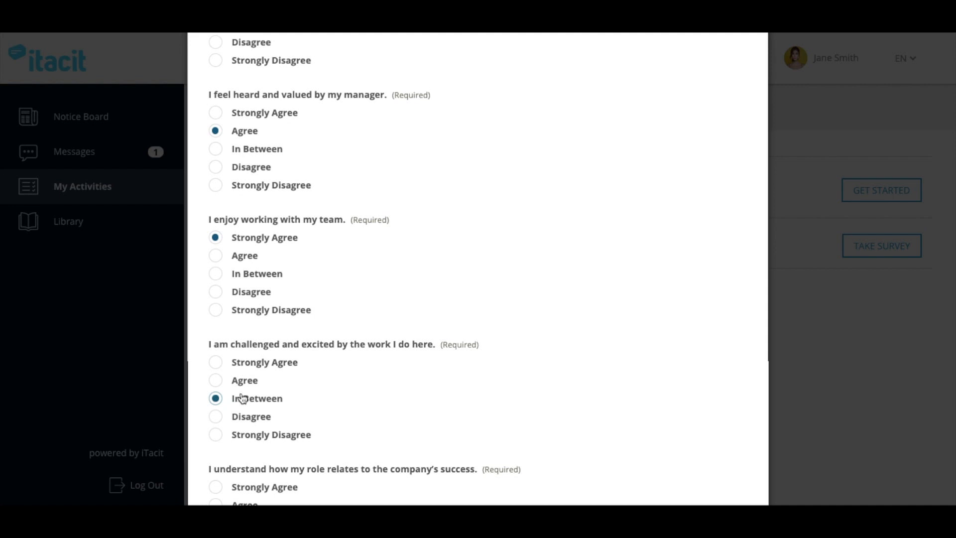
- Answer Agree on how the role relates to company success and enter "iTacit" as the company's greatest strength
scroll(245, 382, down, 2)
click(245, 382)
scroll(249, 394, down, 2)
click(300, 387)
text(iTacit)
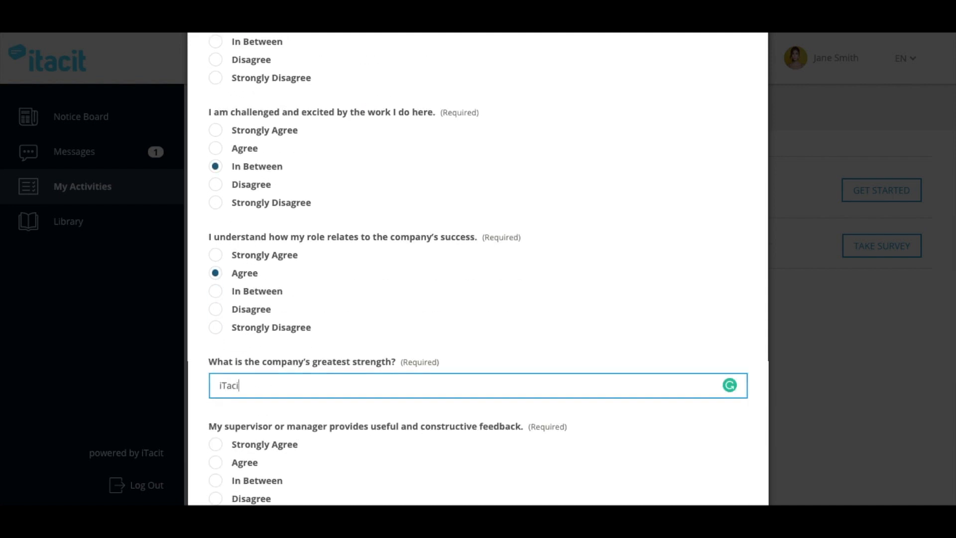
- Rate supervisor feedback Agree, teamwork Strongly Agree and respectful coworkers Agree, and submit the completed survey
scroll(376, 349, down, 3)
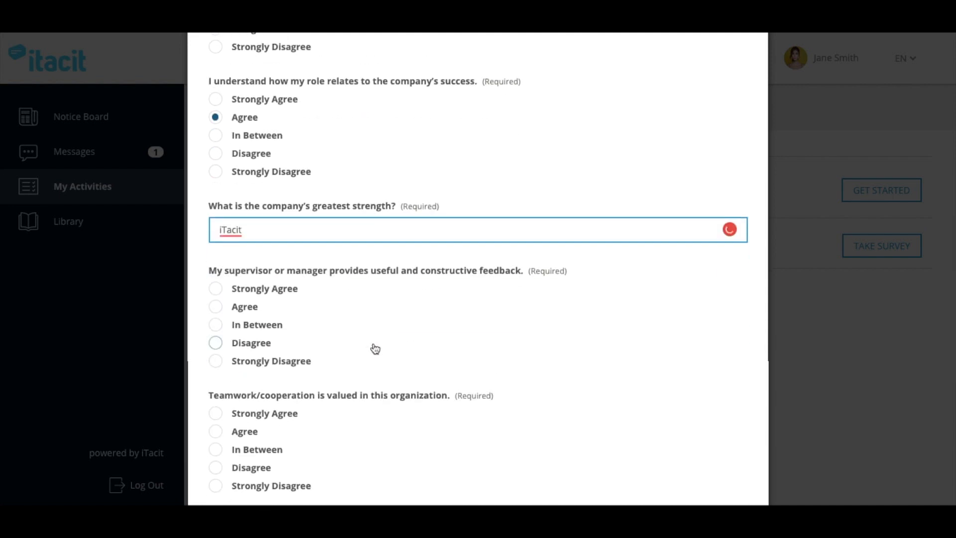
click(240, 307)
scroll(240, 304, down, 3)
click(241, 284)
scroll(244, 319, down, 2)
click(247, 347)
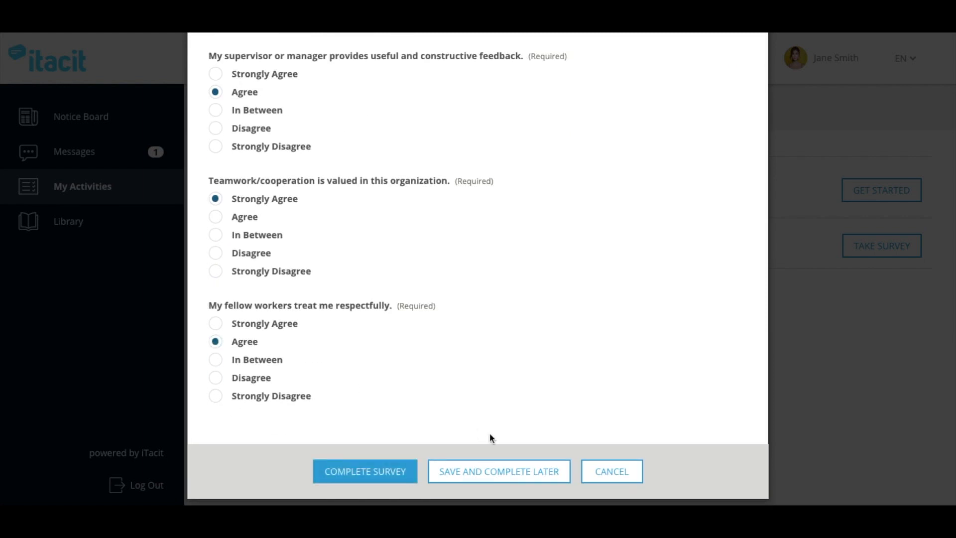
click(387, 471)
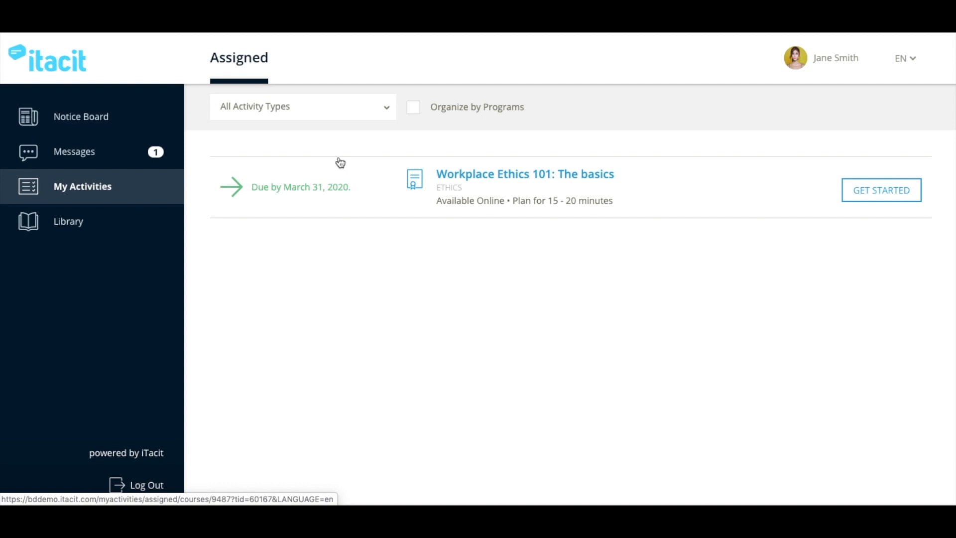
- Start the Workplace Ethics 101: The basics course from the Library and hide its table of contents
click(121, 222)
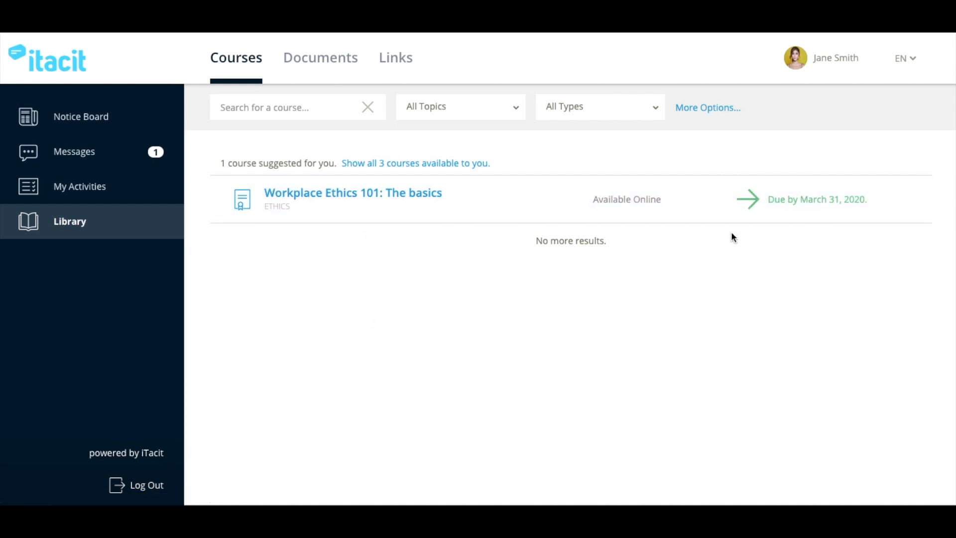
click(308, 193)
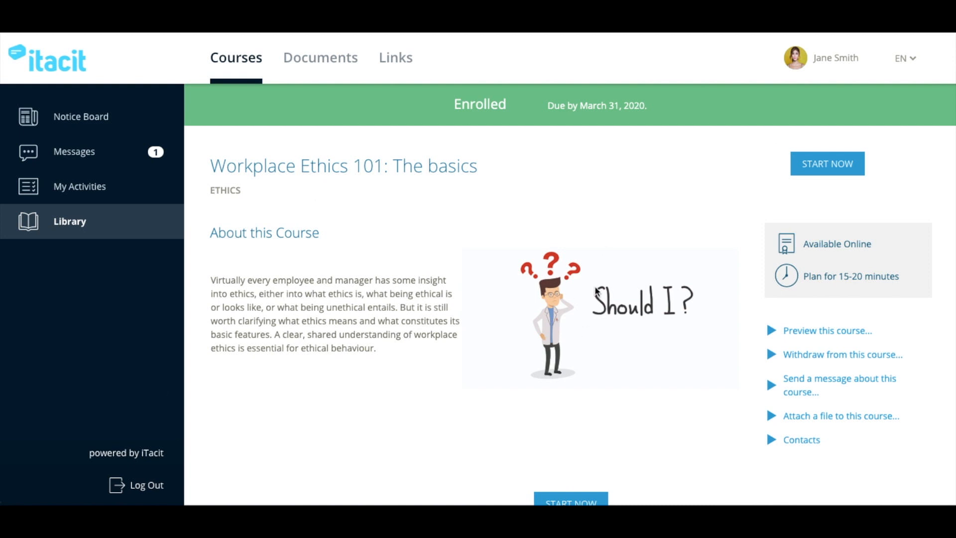
click(825, 170)
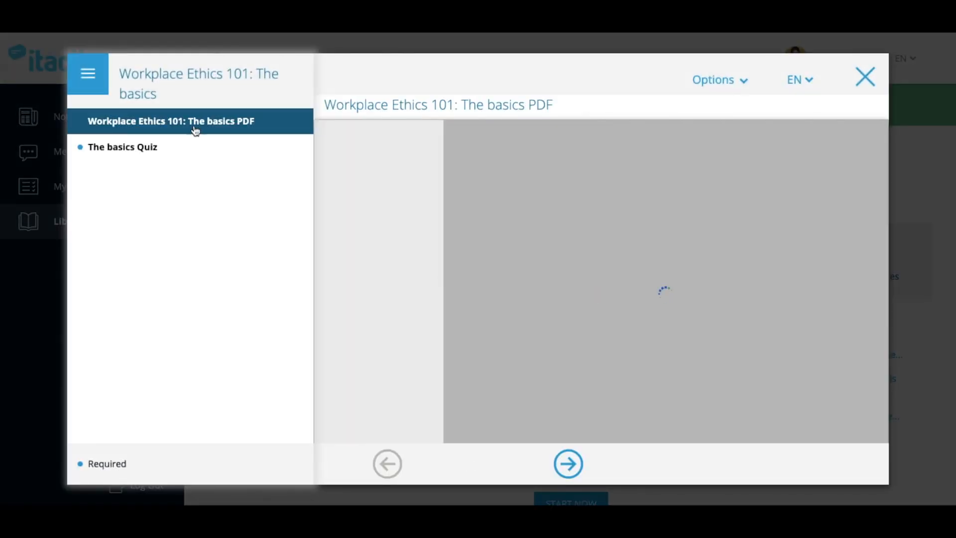
click(89, 72)
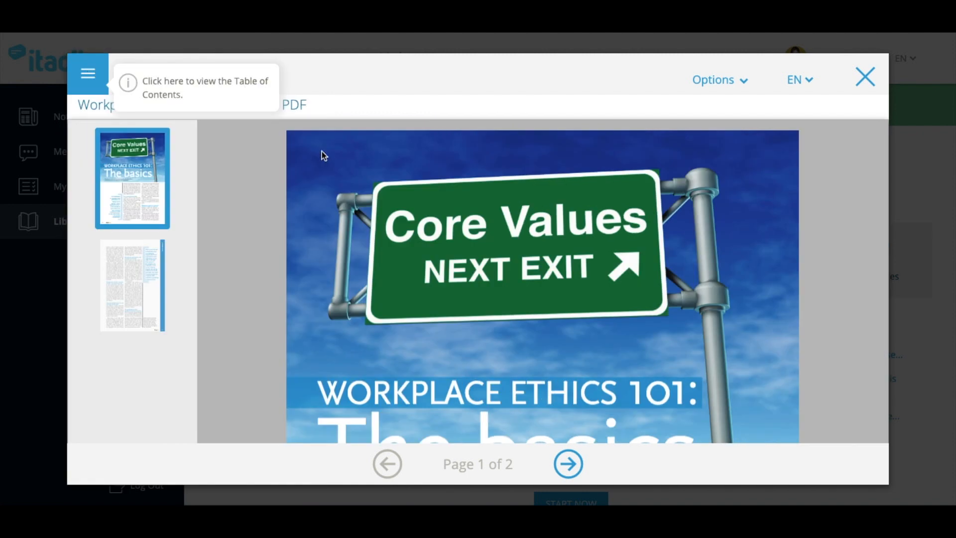
- Read through both pages of the Workplace Ethics 101 PDF and advance to The basics Quiz
scroll(398, 217, down, 9)
scroll(399, 219, down, 4)
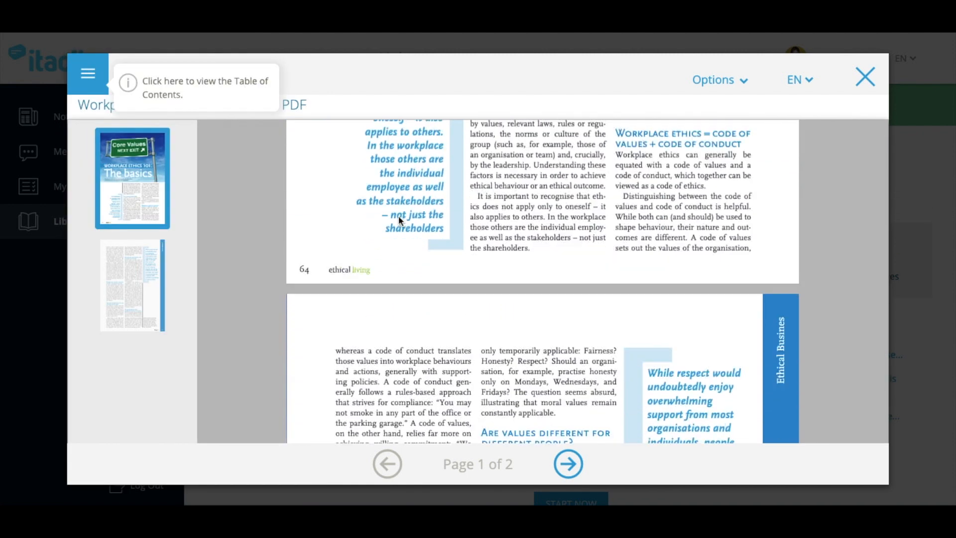
scroll(398, 218, down, 8)
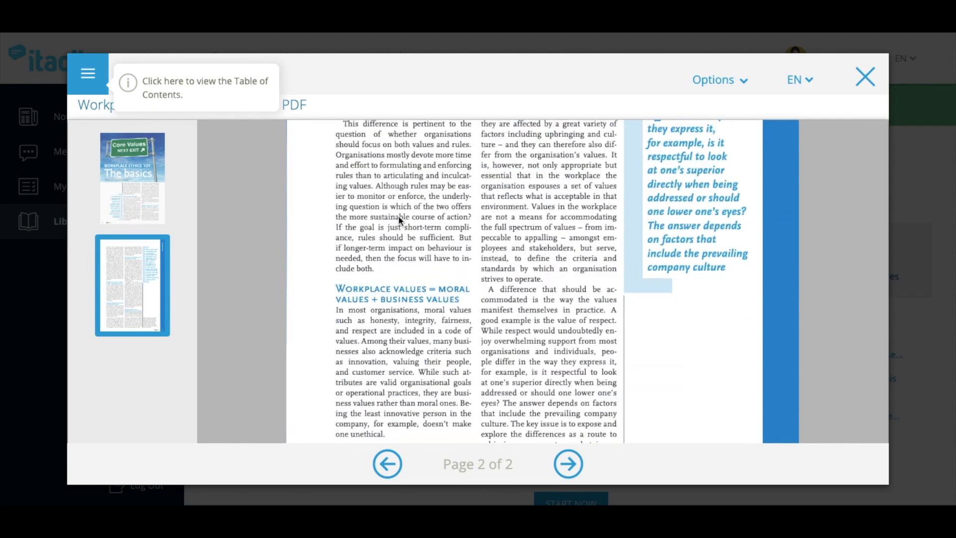
click(568, 463)
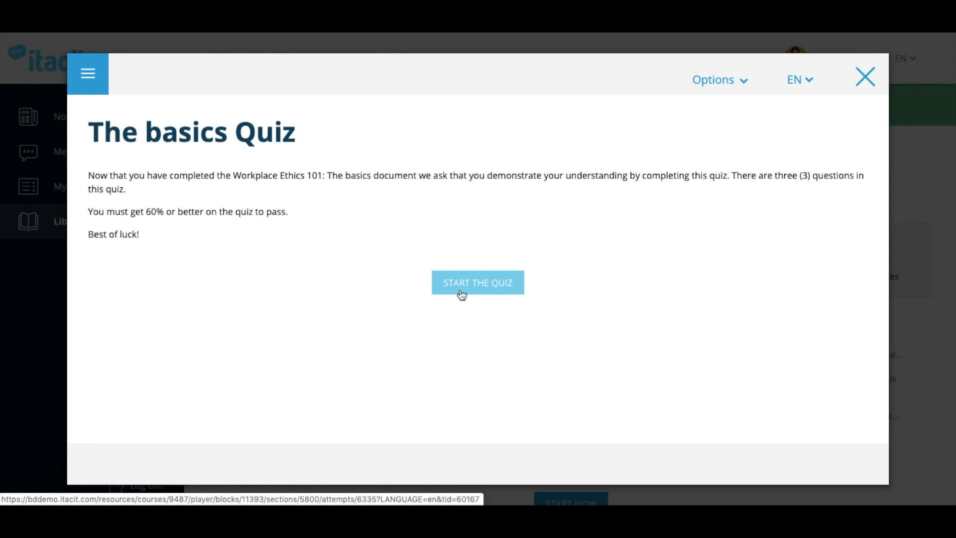
- Take The basics Quiz, submitting an answer to all three questions with True for question 2, and finish the course
click(462, 295)
click(493, 331)
click(568, 464)
click(145, 251)
click(476, 329)
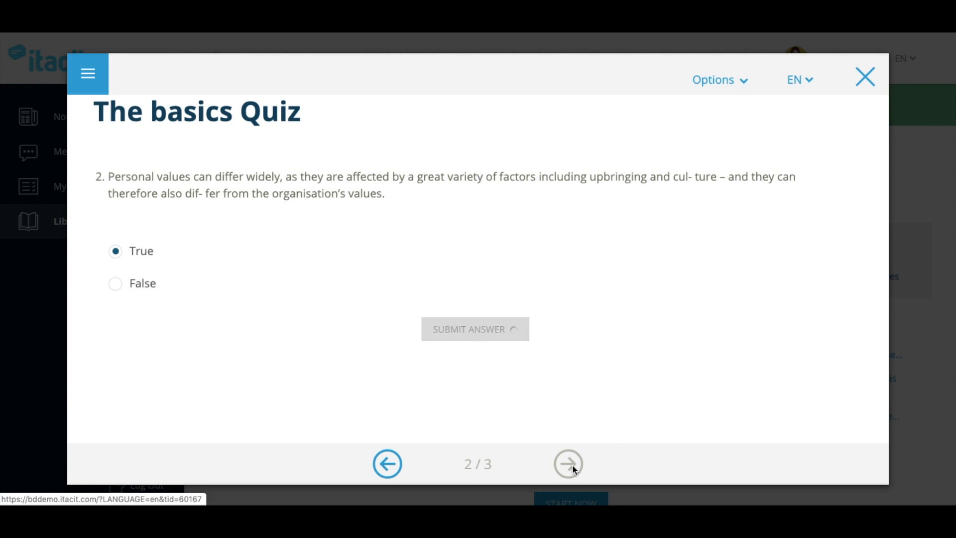
click(573, 467)
click(192, 299)
click(477, 343)
click(568, 461)
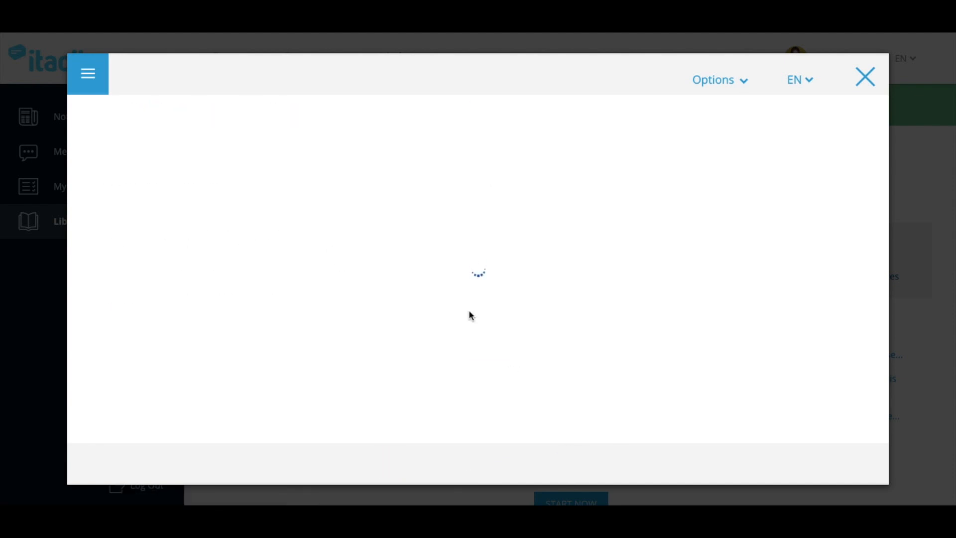
click(568, 461)
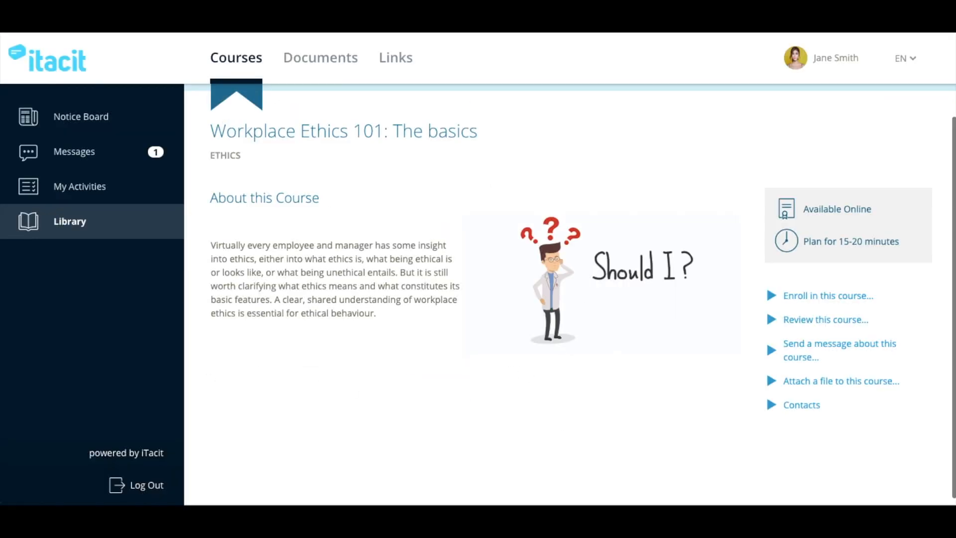
- Open the December 2018 newsletter from the Library's documents, skim its first pages and close it
click(300, 60)
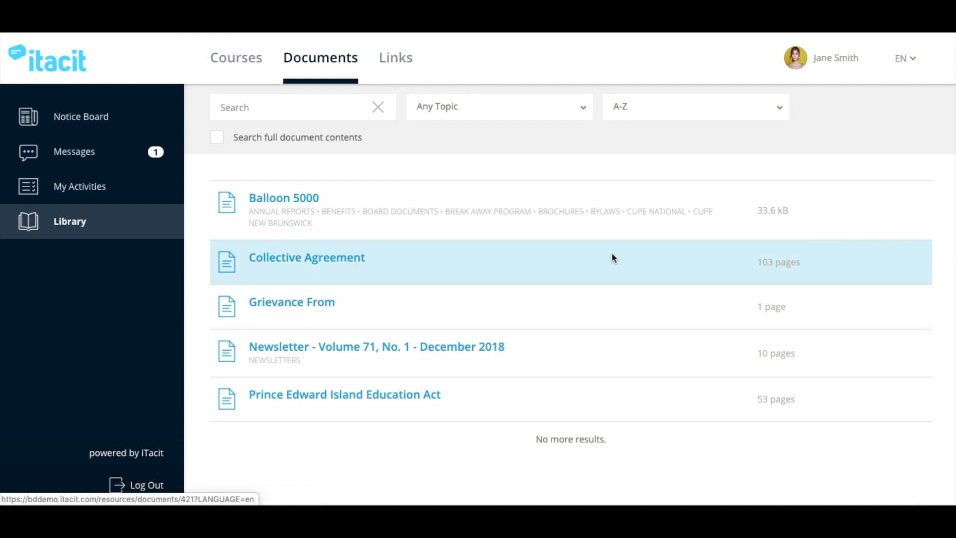
click(284, 355)
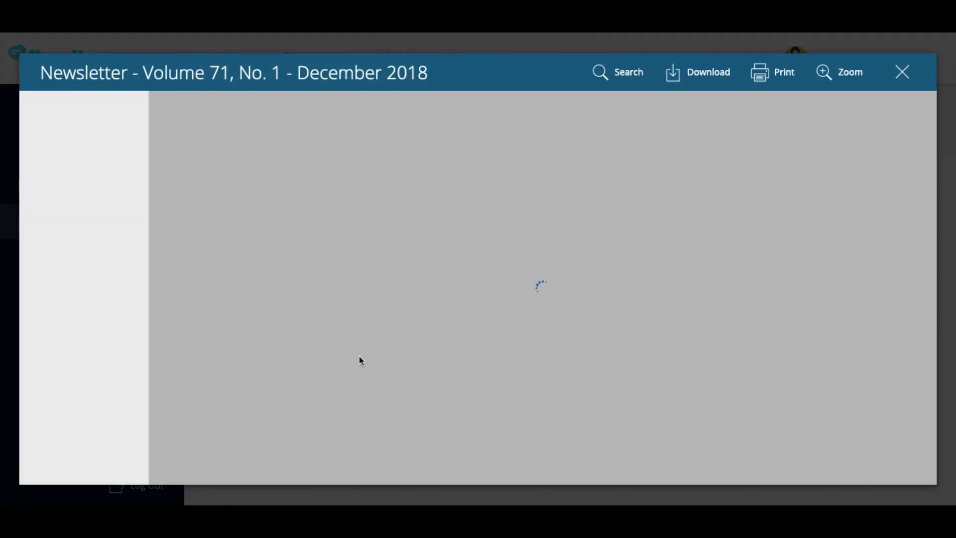
scroll(362, 355, down, 15)
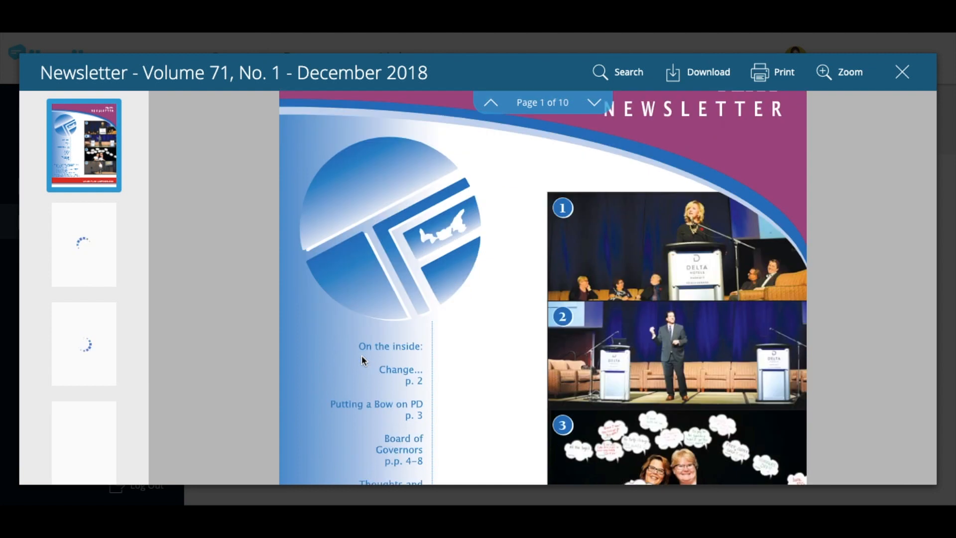
scroll(362, 356, up, 5)
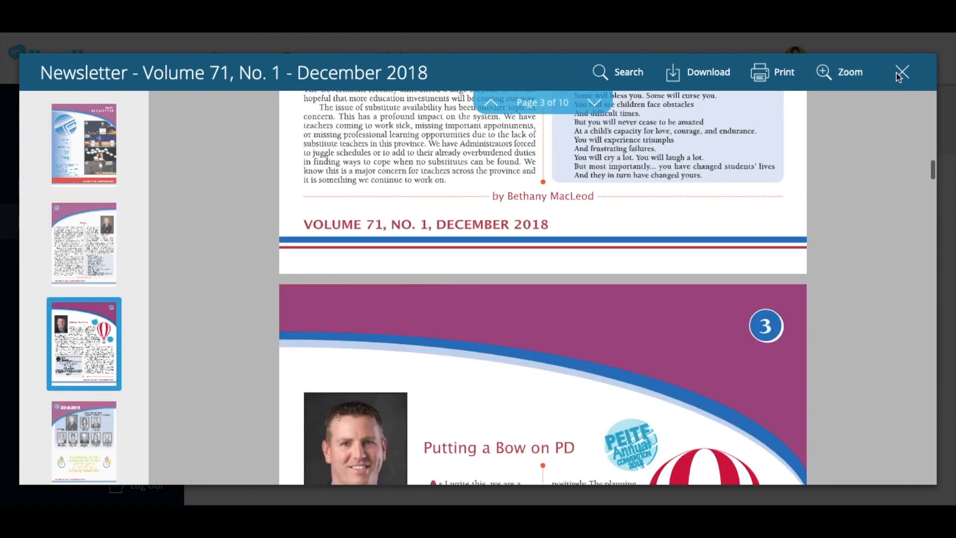
click(901, 72)
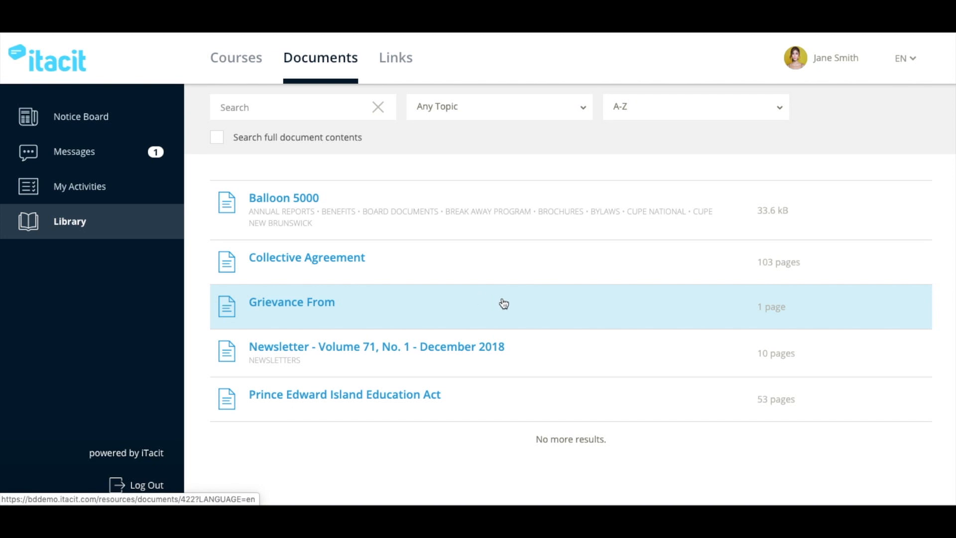
- View the Library's links and return to the Notice Board
click(394, 63)
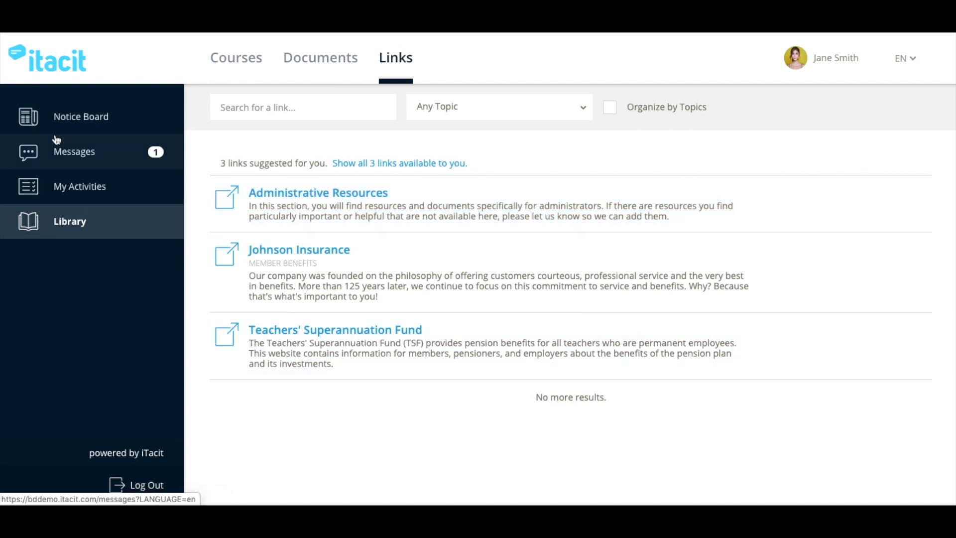
click(79, 117)
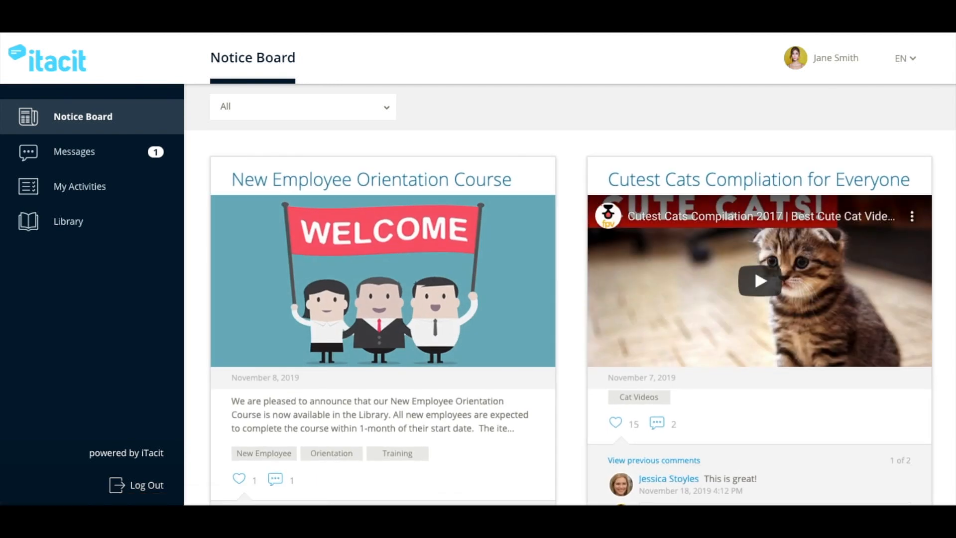